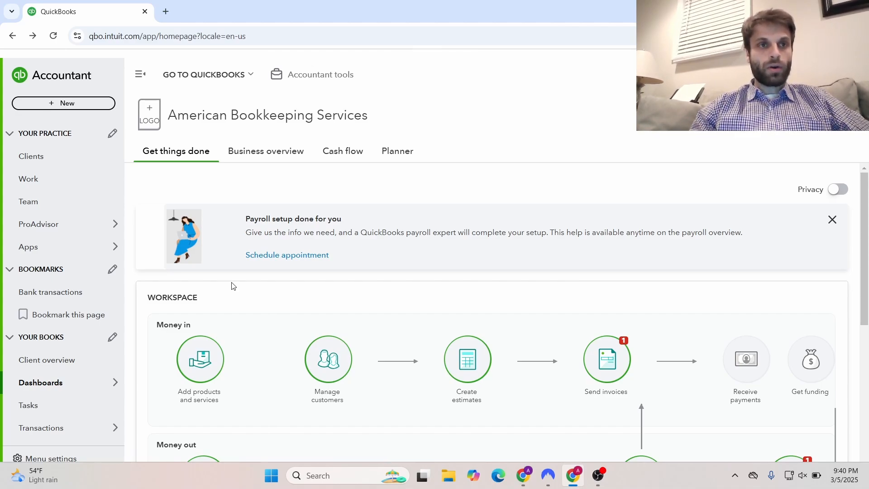
# Create a new blank Invoice 1001 from the + New menu's Customers section
pyautogui.click(78, 104)
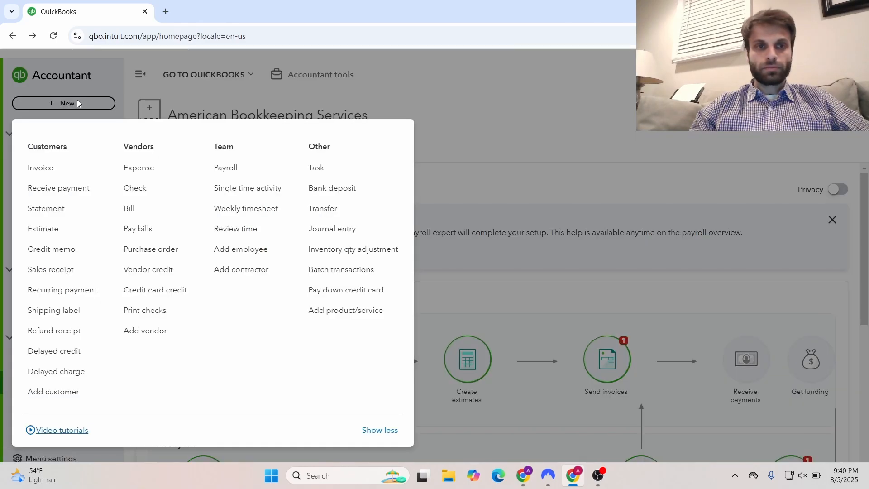
pyautogui.click(49, 170)
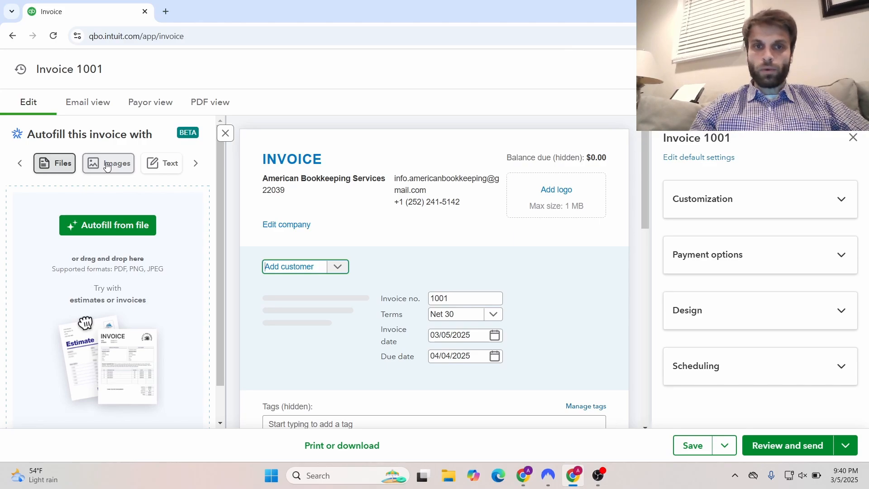
# Start adding a new customer and enter 'Jims Tree Service' as the company name
pyautogui.click(343, 266)
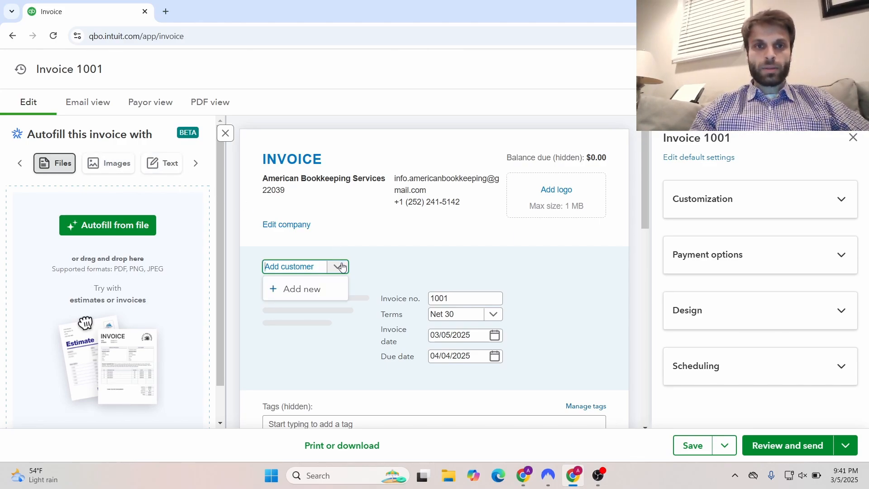
pyautogui.click(316, 290)
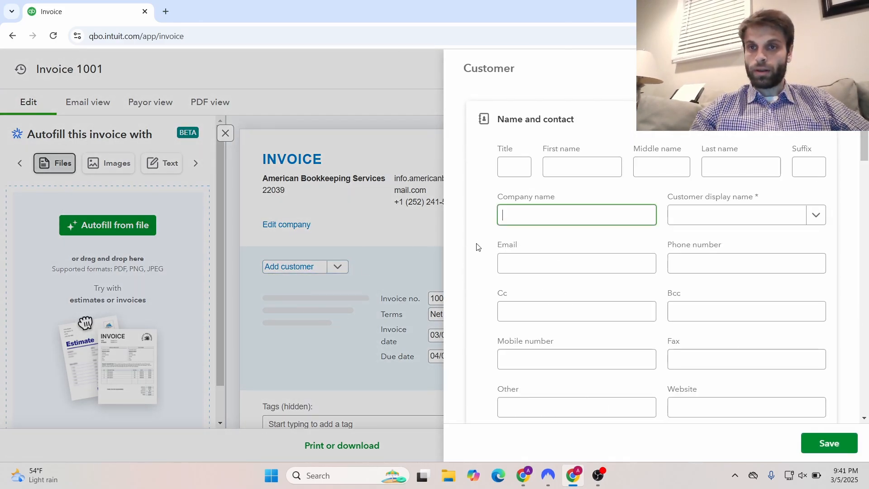
pyautogui.click(552, 218)
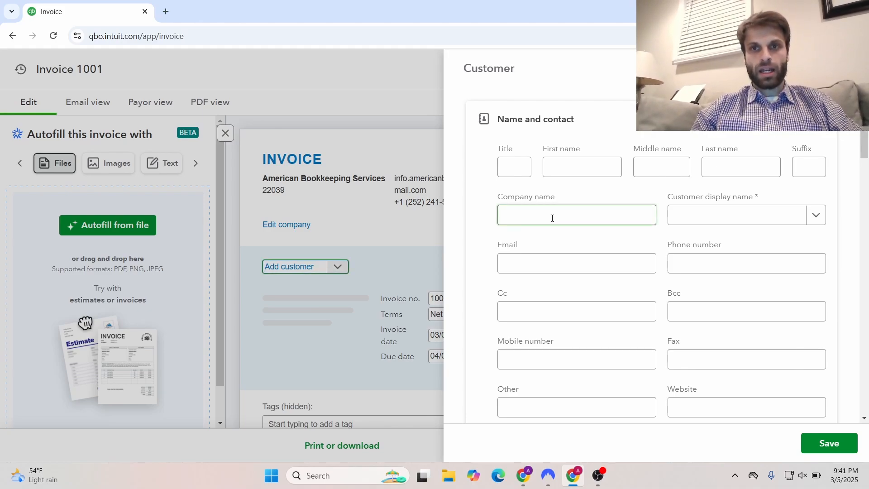
pyautogui.write('Jim')
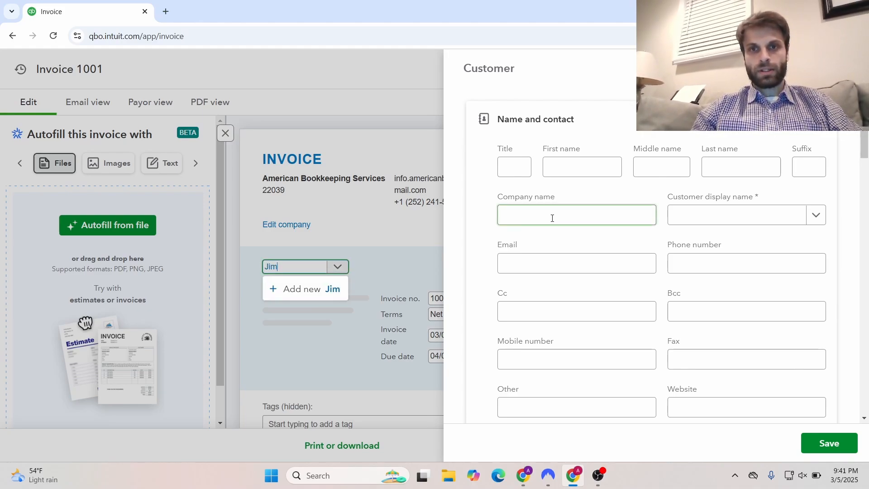
pyautogui.write('s Tree s')
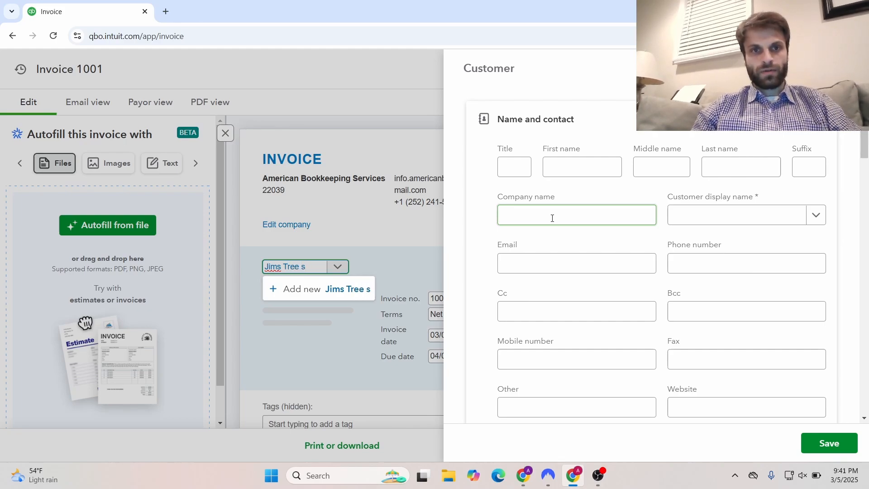
pyautogui.press('BackSpace')
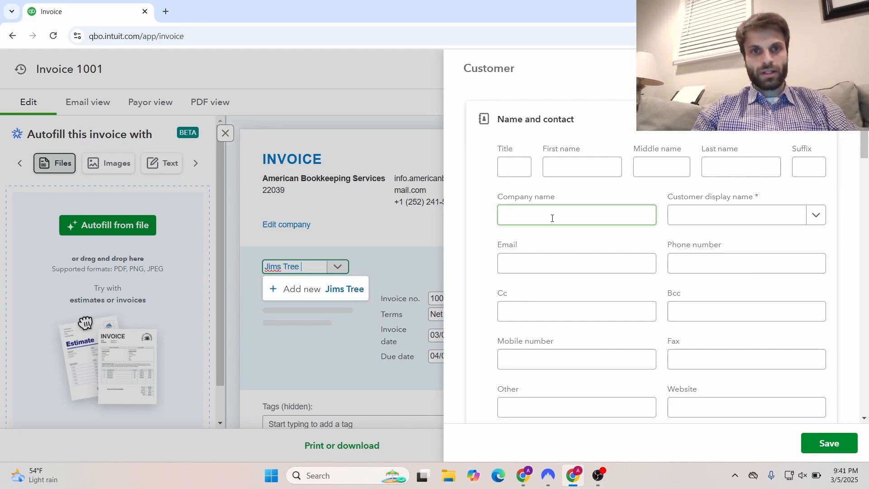
pyautogui.write('Service')
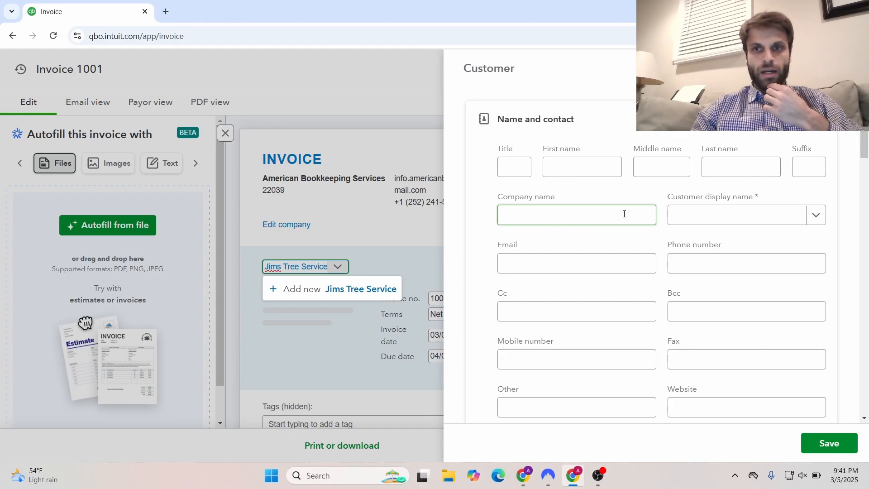
# Fill in Jim's Tree Service as the customer display name
pyautogui.click(689, 217)
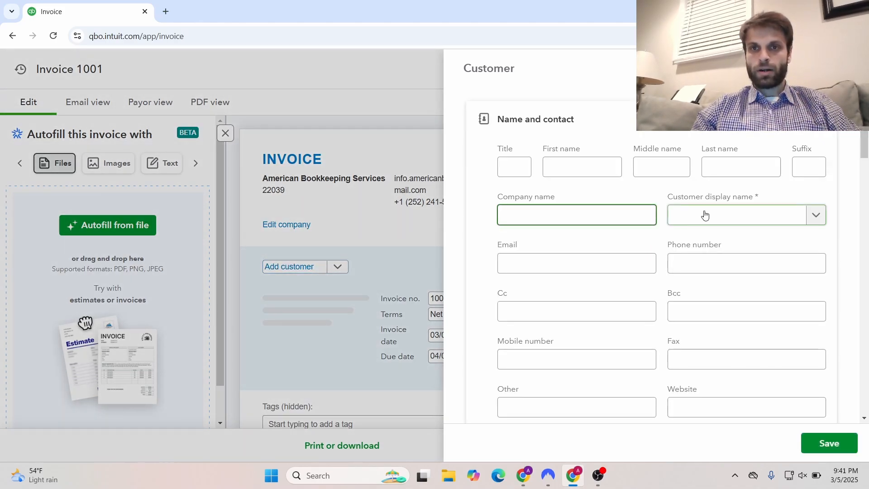
pyautogui.click(797, 215)
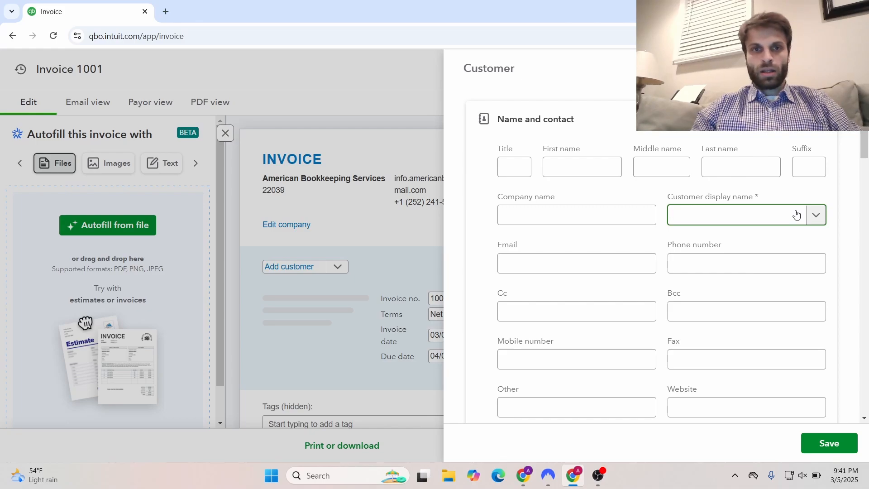
pyautogui.write('J')
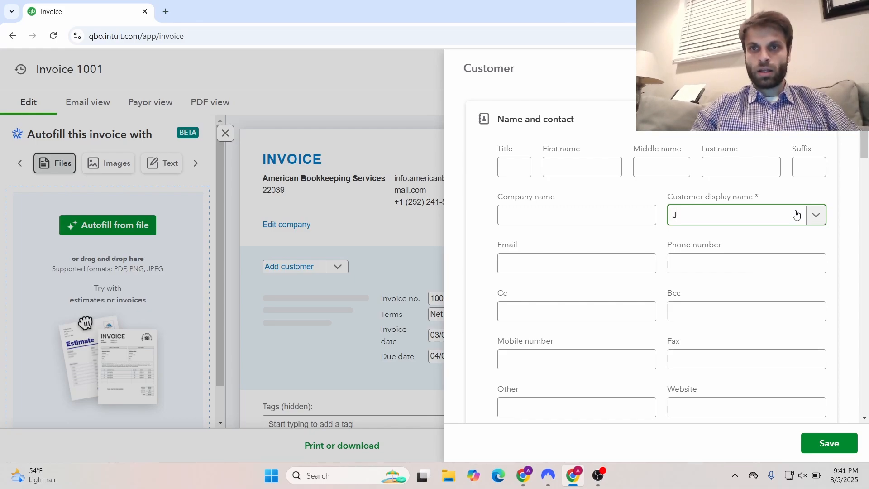
pyautogui.write('om')
pyautogui.press('BackSpace')
pyautogui.press('BackSpace')
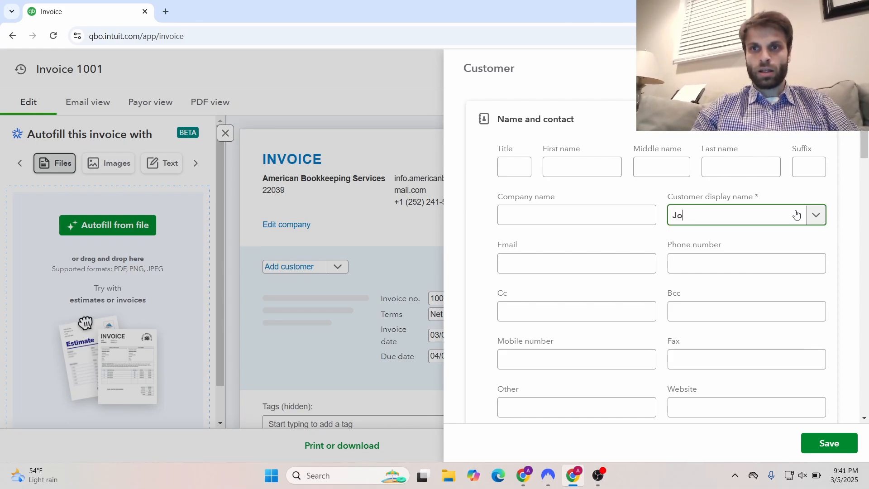
pyautogui.write('im')
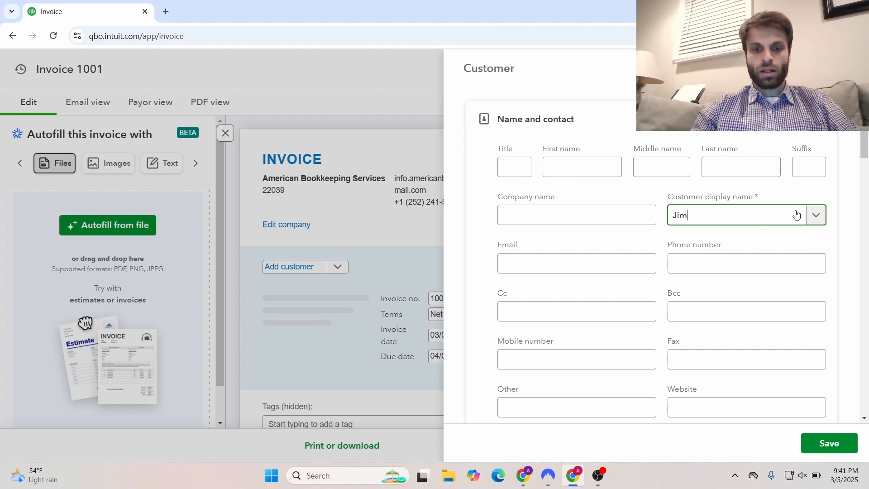
pyautogui.write('s T')
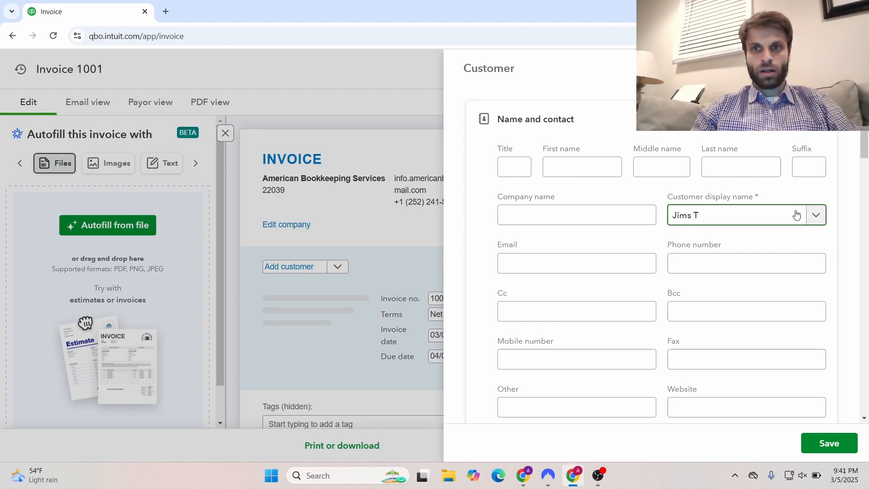
pyautogui.write('ree S')
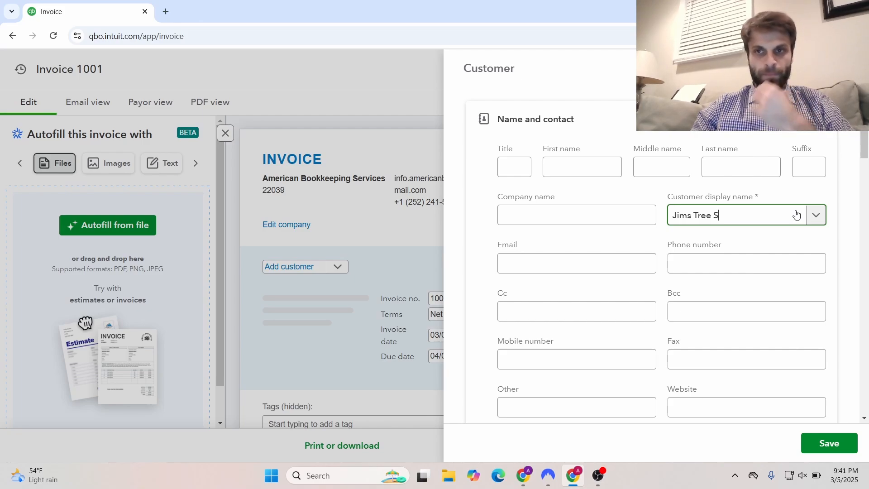
pyautogui.write('ervice')
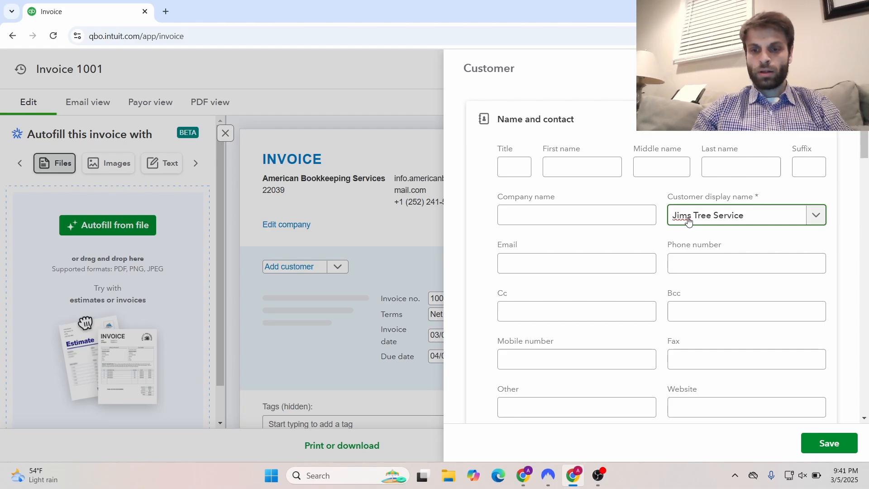
pyautogui.write("'")
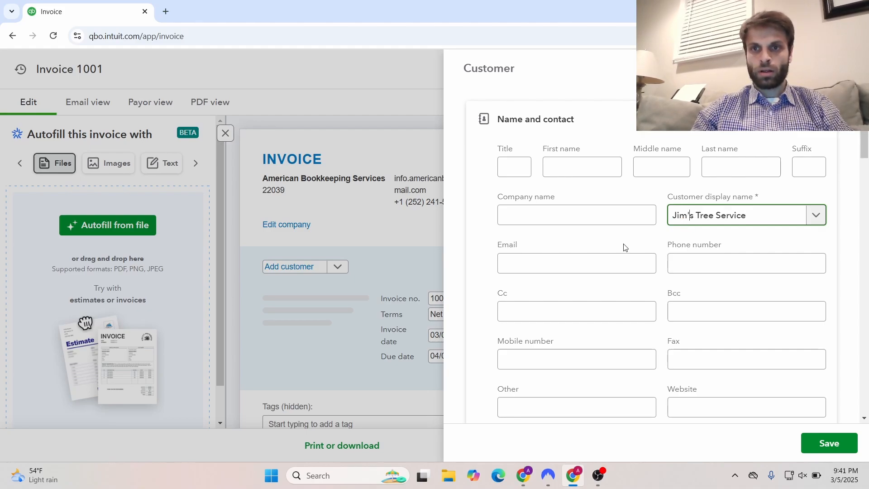
# Enter the customer's email address and save Jim's Tree Service as the invoice's customer
pyautogui.click(623, 263)
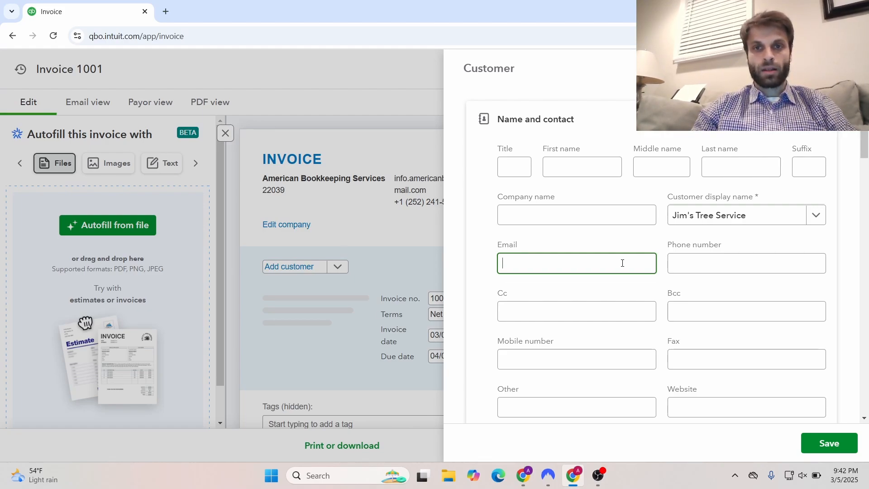
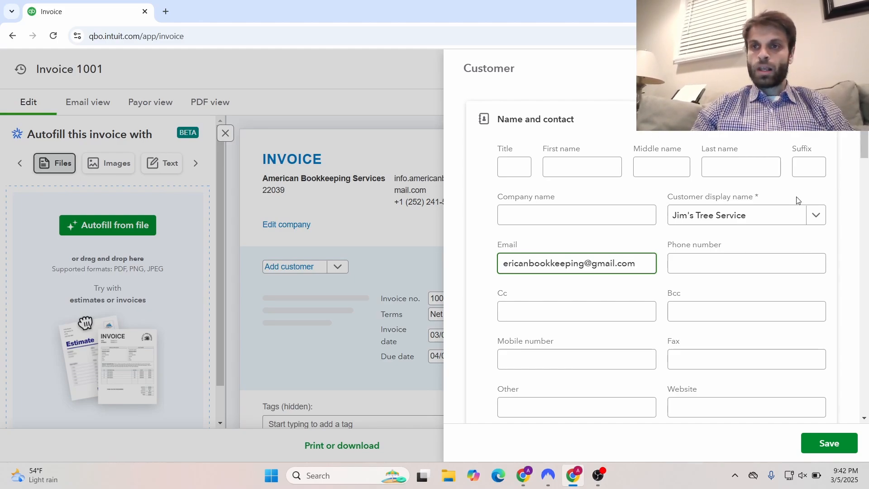
pyautogui.moveTo(865, 156); pyautogui.dragTo(868, 371)
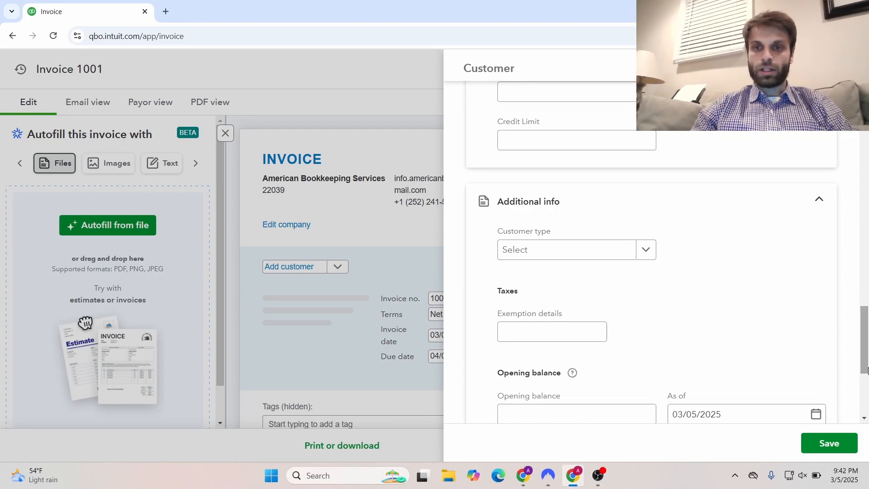
pyautogui.click(839, 441)
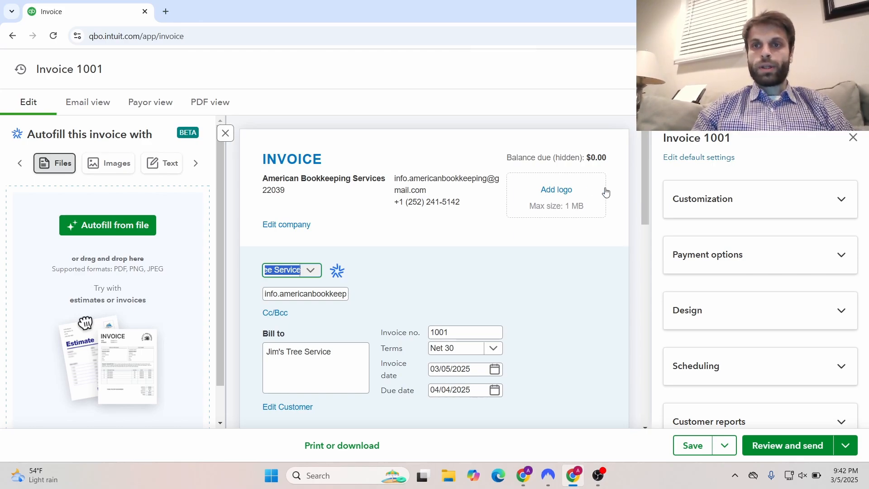
pyautogui.click(802, 202)
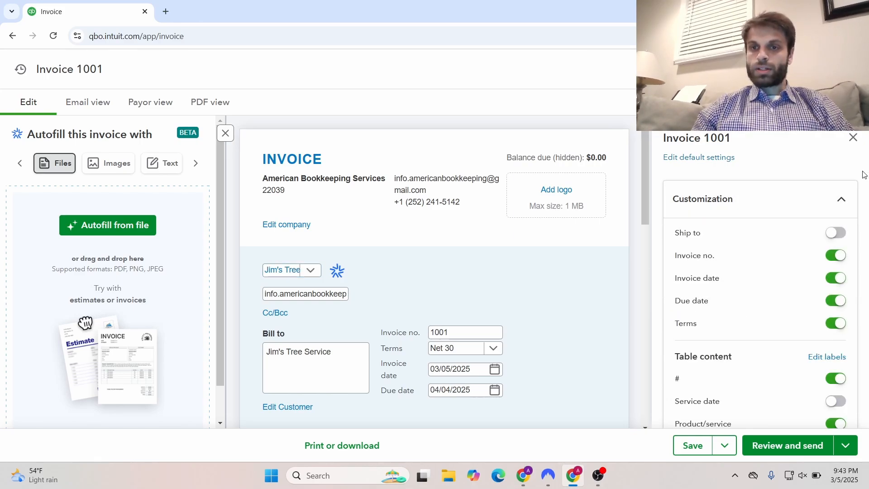
pyautogui.press('Down')
pyautogui.press('Up')
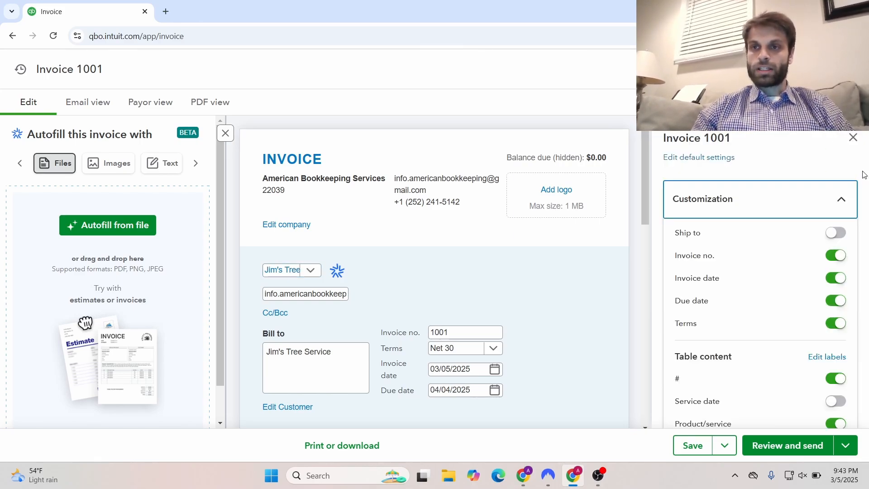
pyautogui.click(864, 181)
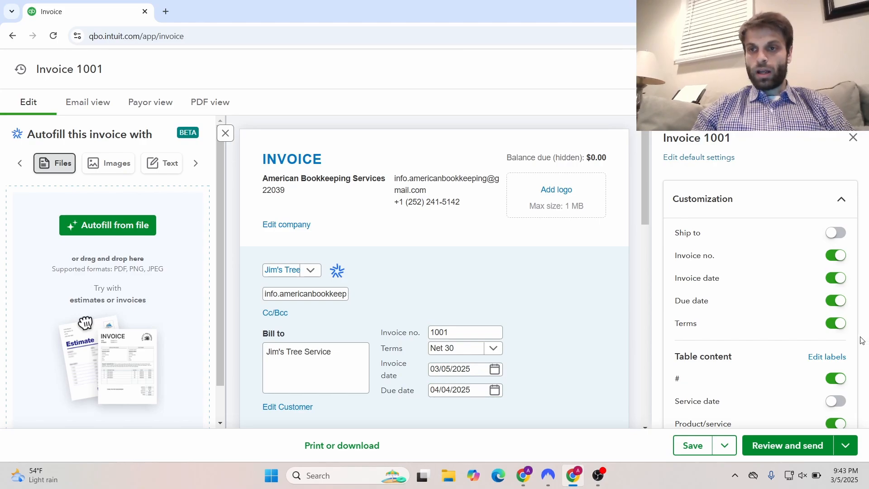
pyautogui.scroll(-3, 862, 341)
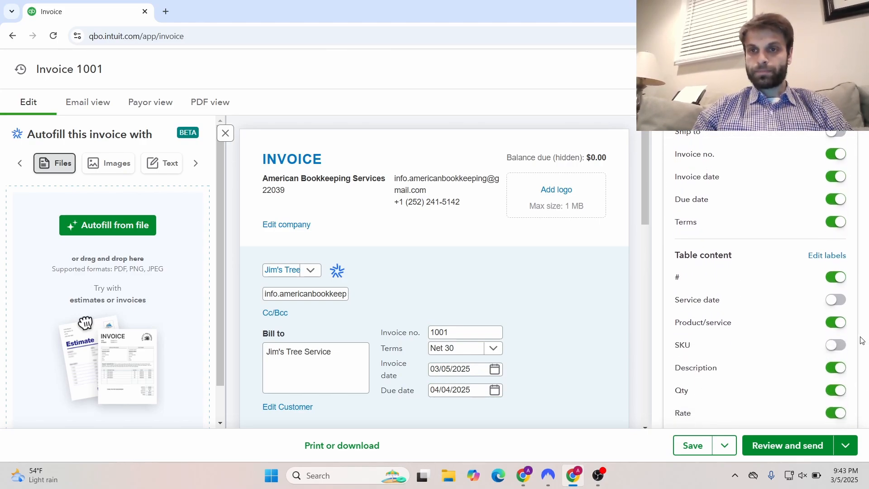
pyautogui.scroll(-1, 862, 341)
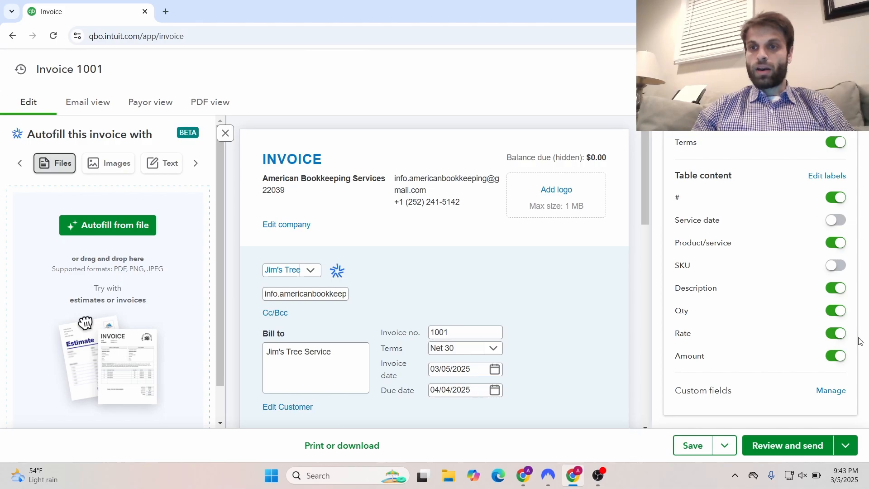
pyautogui.scroll(-3, 865, 342)
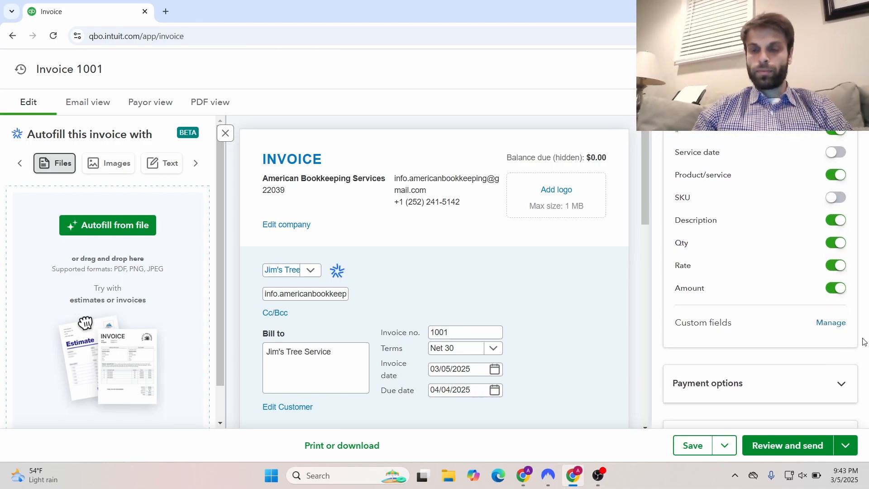
pyautogui.scroll(-2, 865, 342)
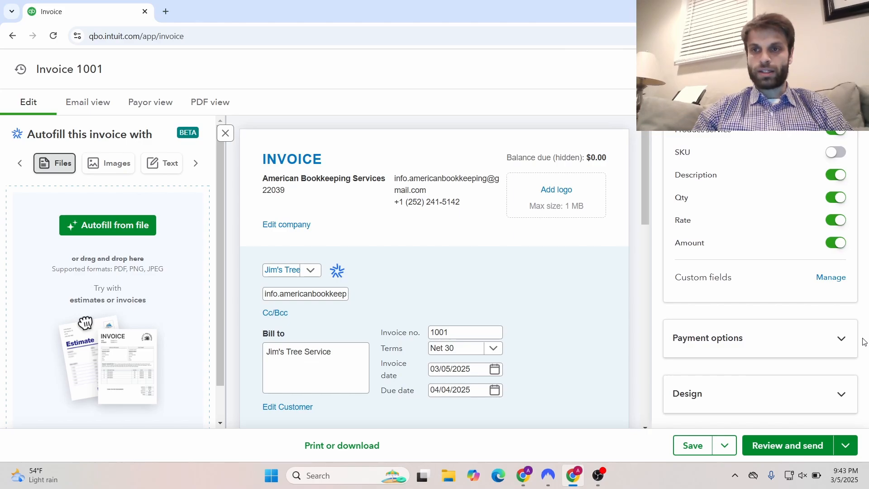
pyautogui.scroll(-1, 865, 342)
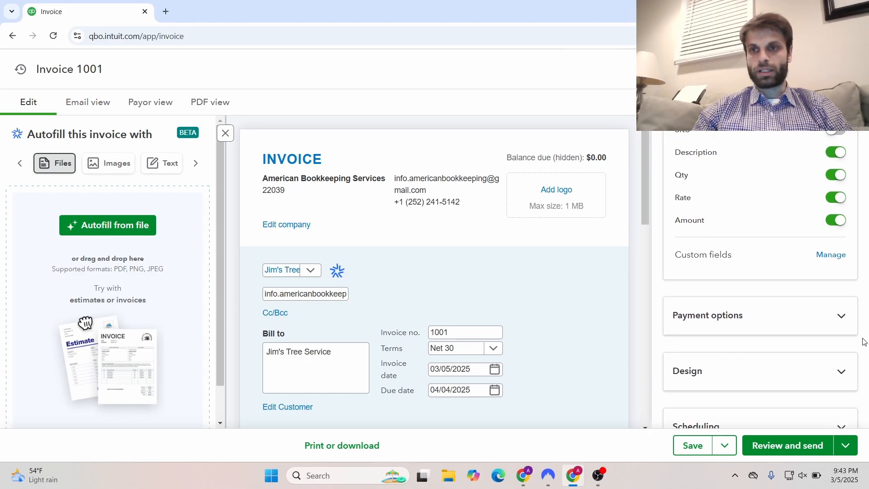
# Review Invoice 1001's payment options, then expand Design showing templates and colour #0077c5
pyautogui.click(855, 315)
pyautogui.scroll(-2, 852, 320)
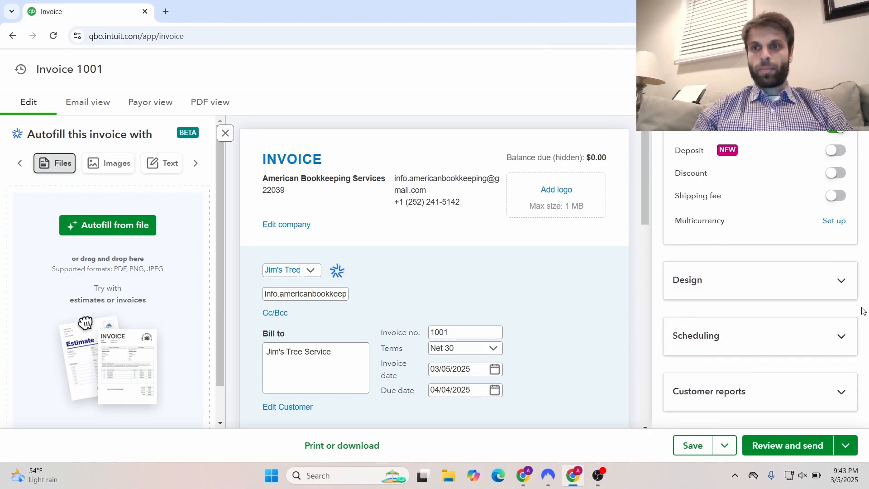
pyautogui.scroll(3, 863, 311)
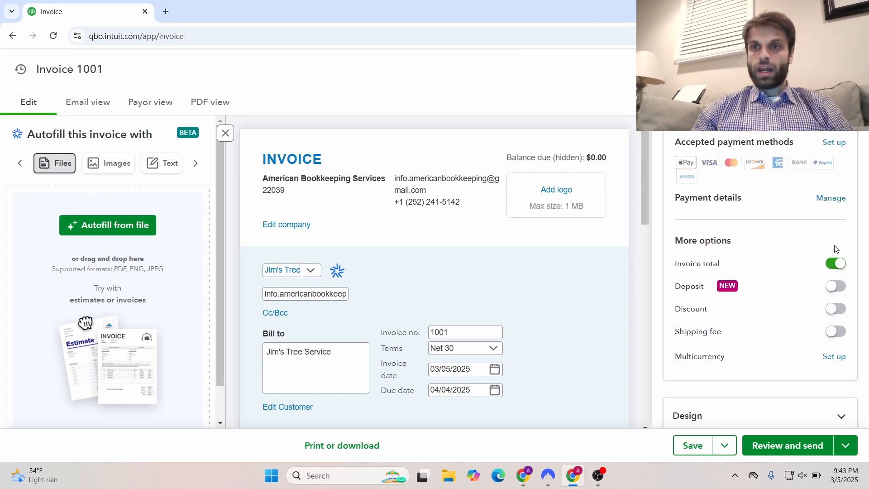
pyautogui.scroll(1, 843, 249)
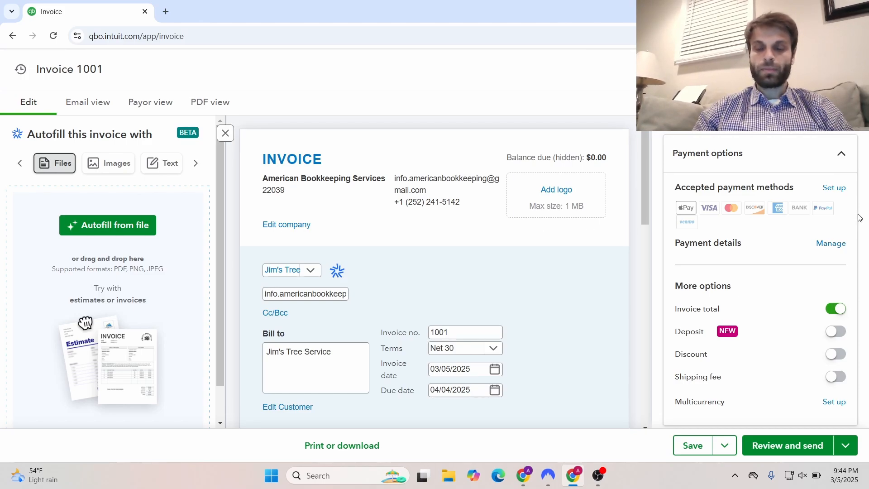
pyautogui.scroll(-1, 860, 218)
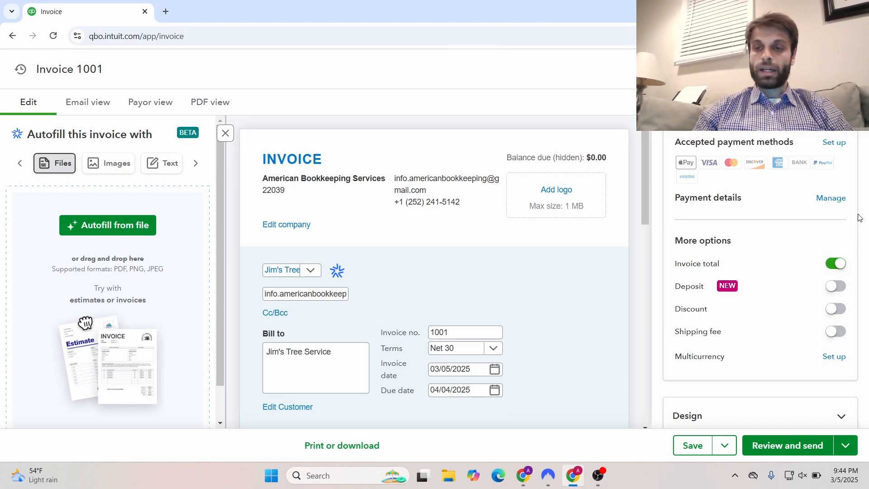
pyautogui.scroll(-2, 860, 218)
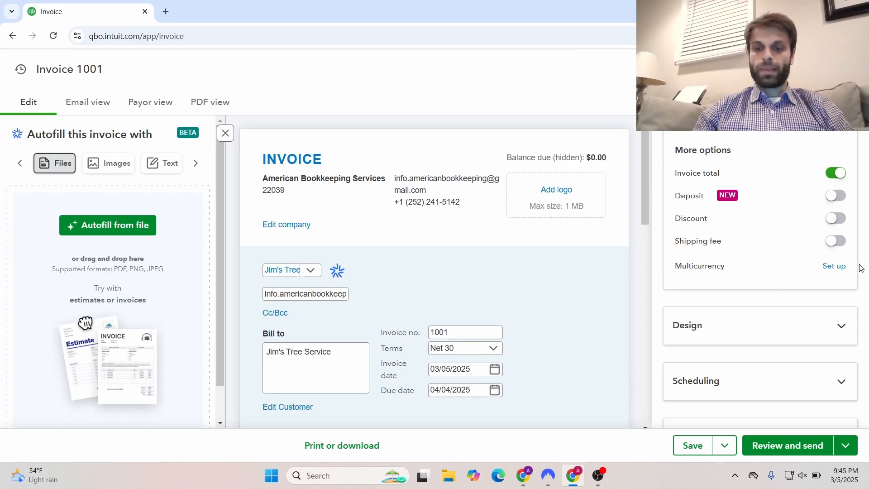
pyautogui.scroll(-1, 861, 268)
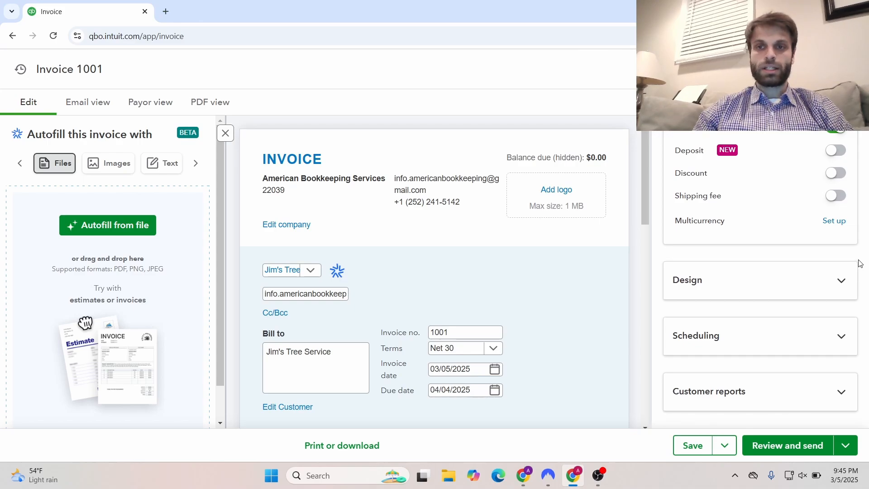
pyautogui.click(823, 281)
pyautogui.scroll(-5, 849, 275)
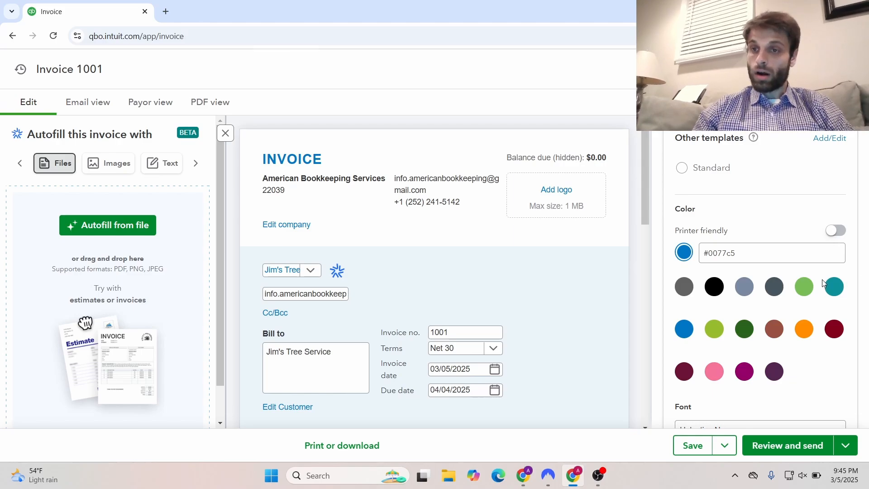
pyautogui.click(806, 289)
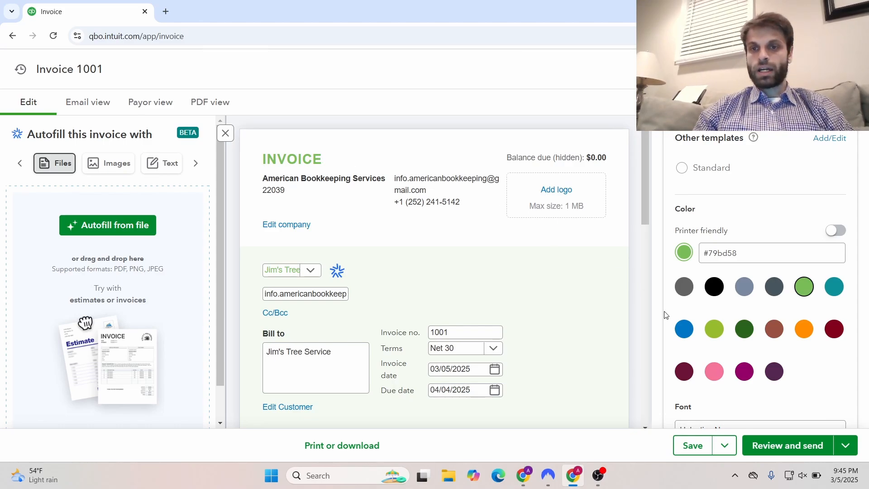
pyautogui.click(685, 330)
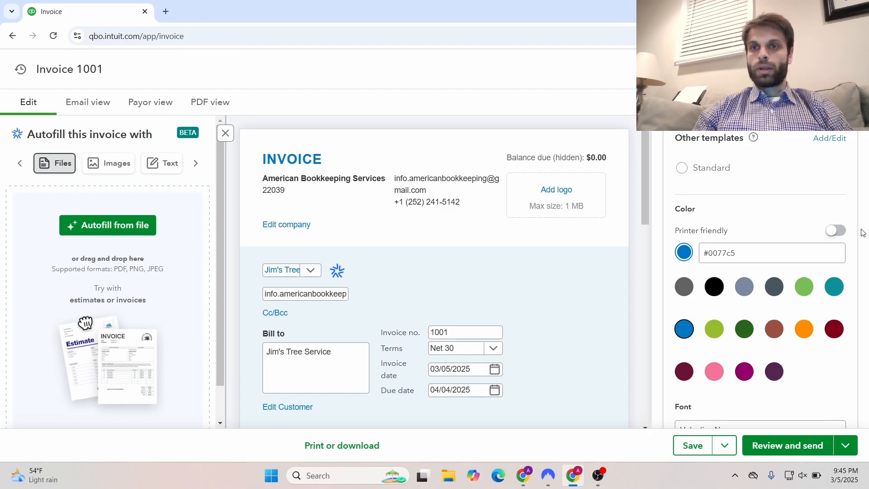
pyautogui.scroll(3, 863, 232)
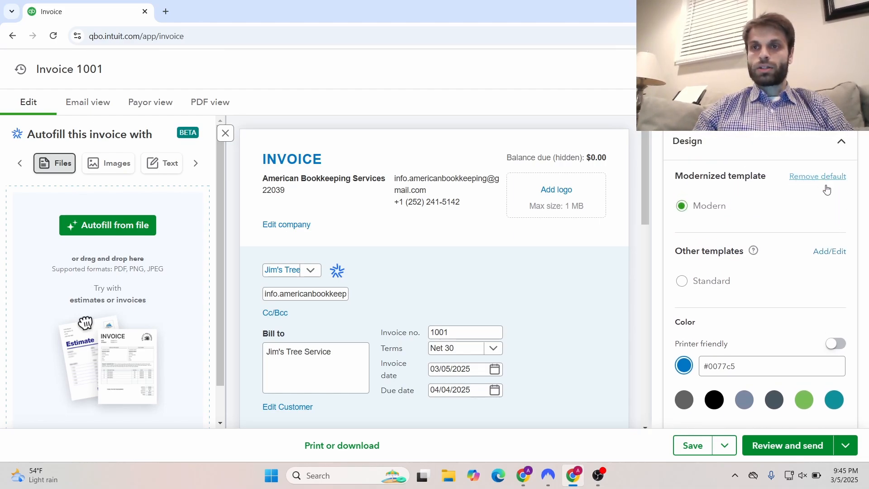
pyautogui.scroll(-1, 862, 222)
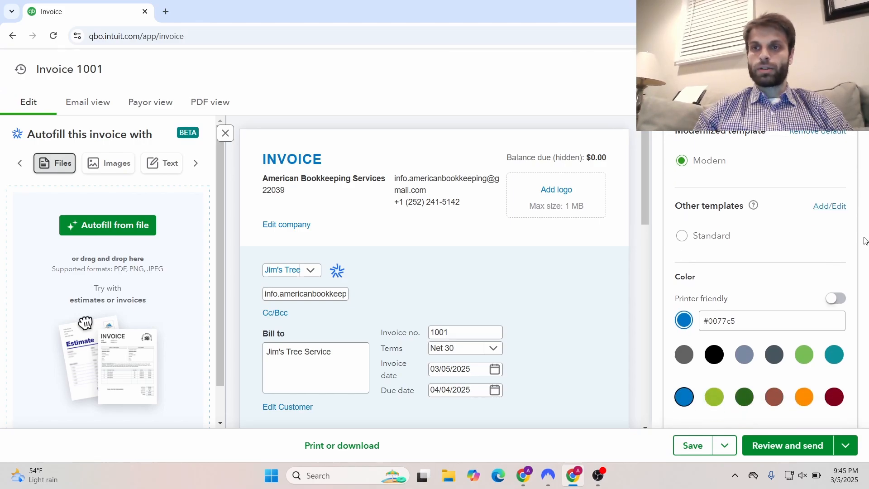
pyautogui.scroll(-3, 865, 241)
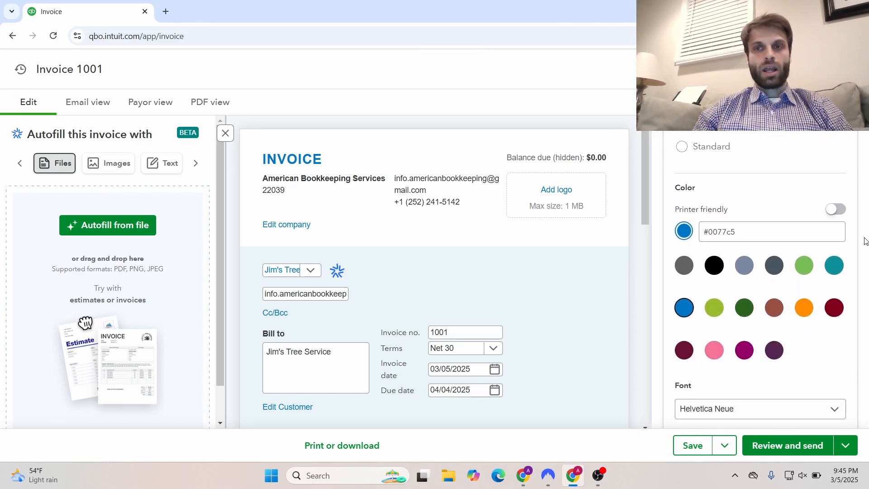
pyautogui.scroll(-3, 865, 241)
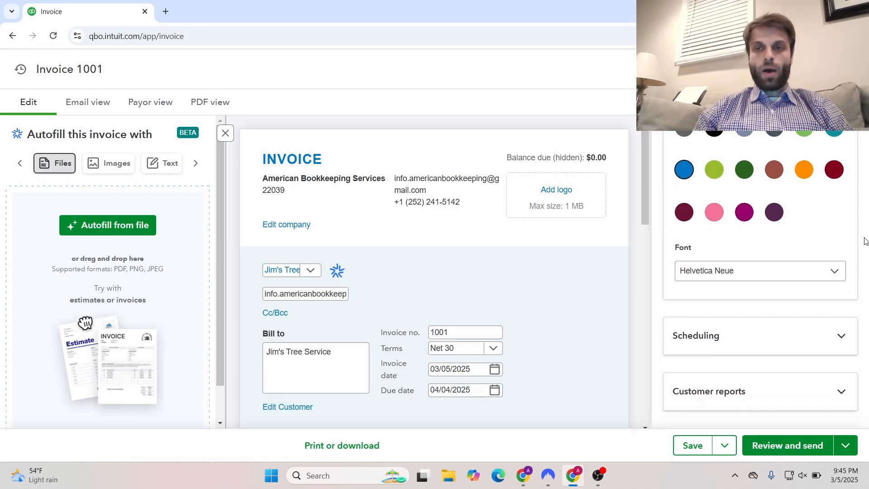
# Expand Scheduling and switch on Make invoice recurring, creating the Scheduled template 'Jim's Tree Service'
pyautogui.click(838, 334)
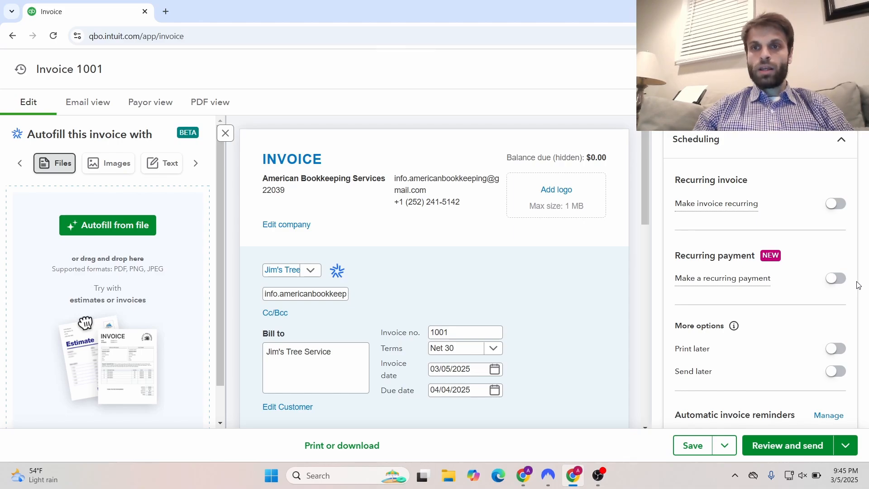
pyautogui.click(836, 205)
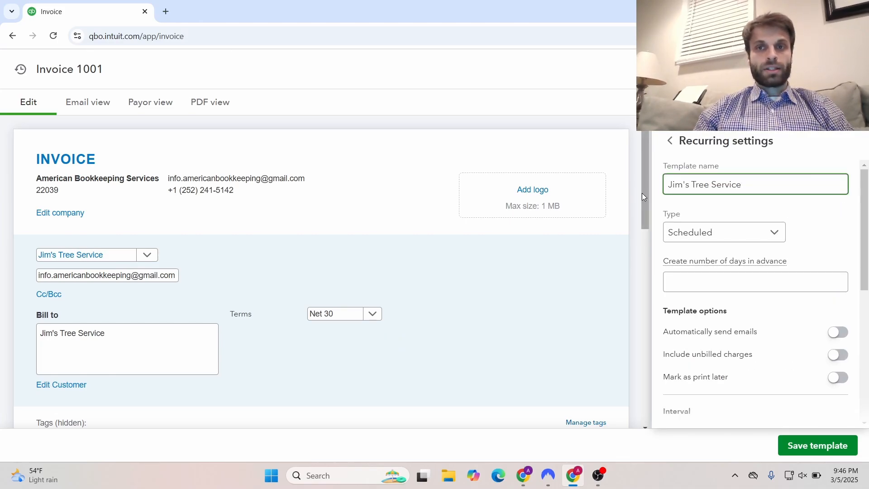
# Set line 1's product/service to Services
pyautogui.moveTo(643, 194); pyautogui.dragTo(649, 281)
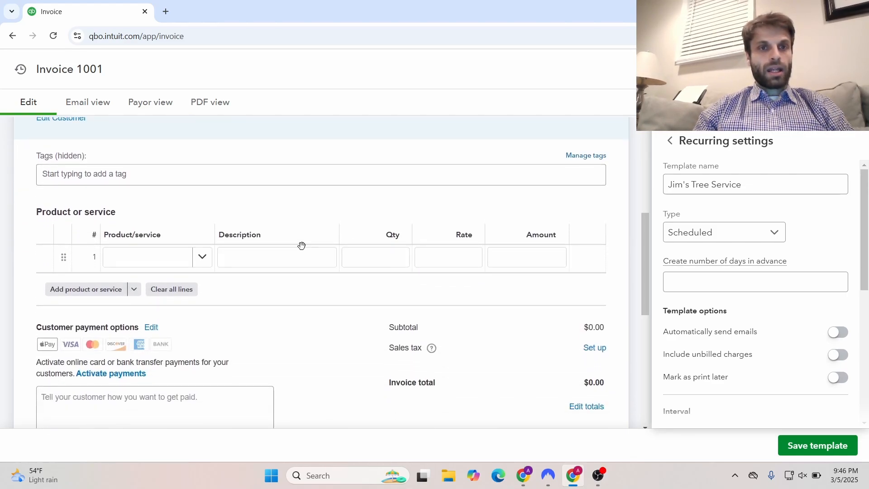
pyautogui.click(195, 260)
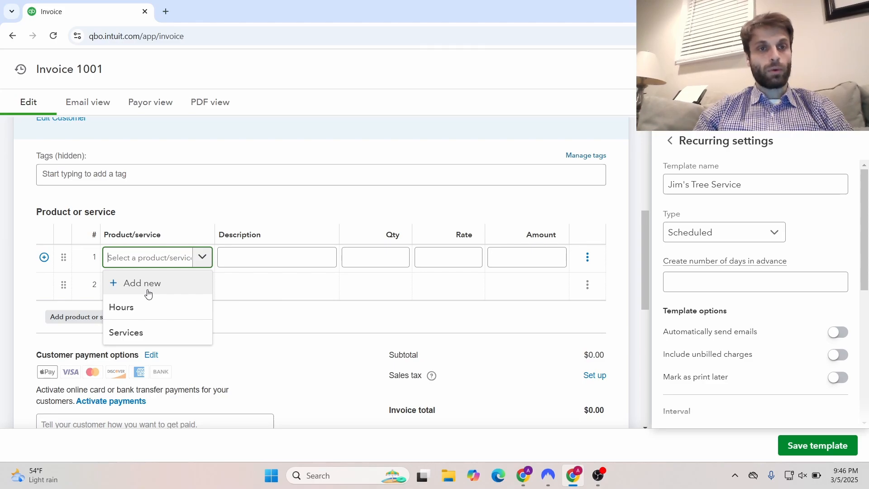
pyautogui.click(139, 336)
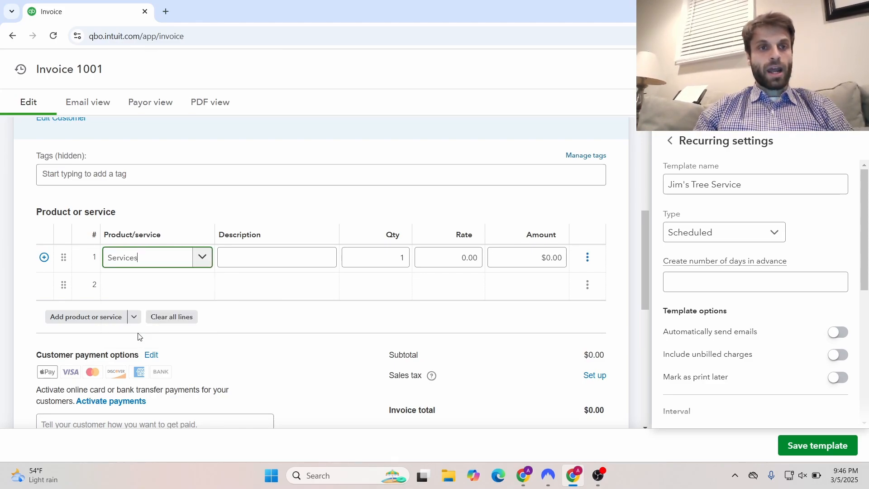
# Describe line 1 as Tree Trimming Services at rate 25, giving an amount of $25.00
pyautogui.click(235, 259)
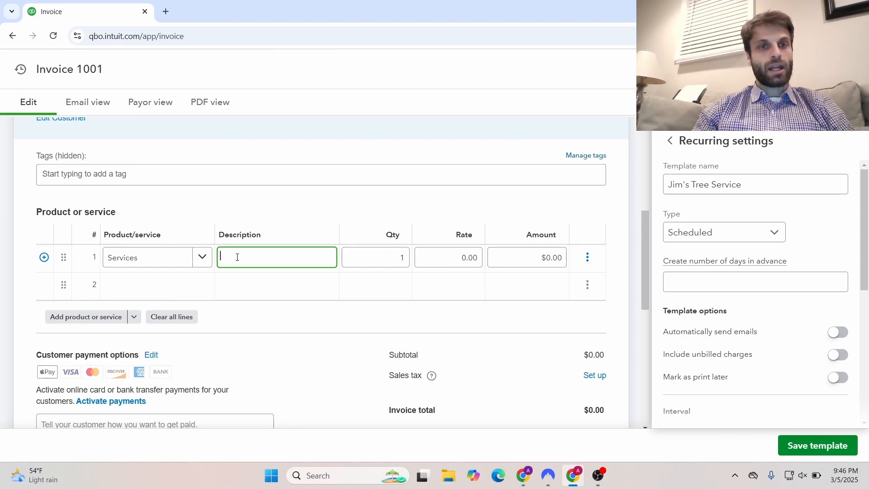
pyautogui.write('Tree T')
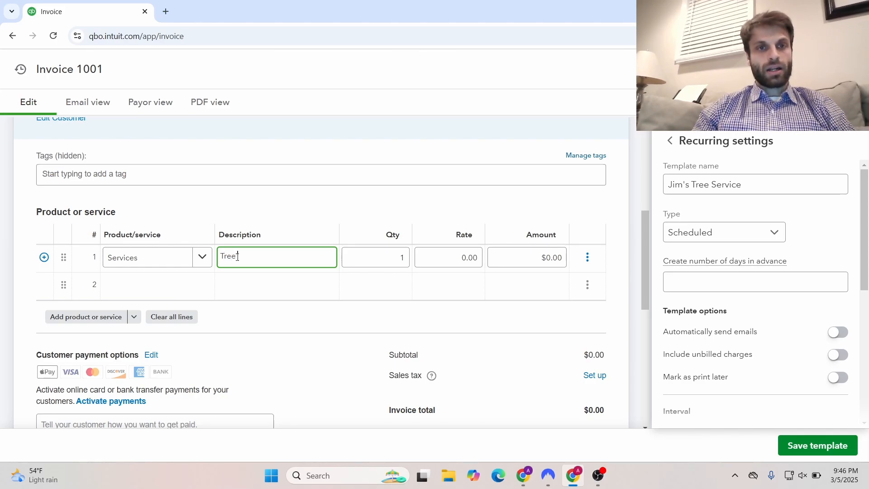
pyautogui.write('rimmin')
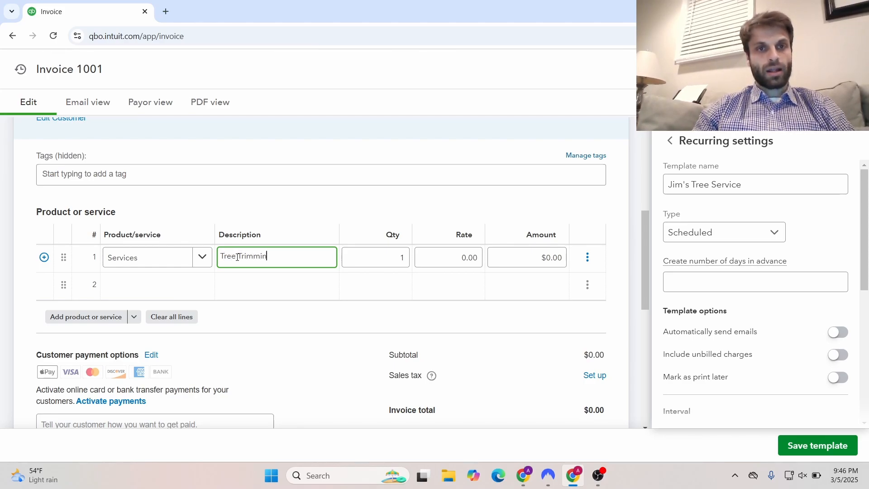
pyautogui.write('g Serc')
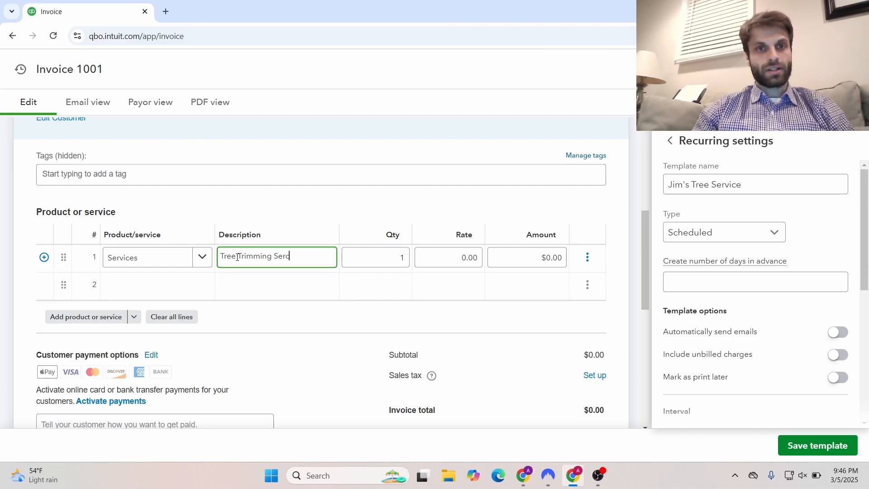
pyautogui.press('BackSpace')
pyautogui.write('vices')
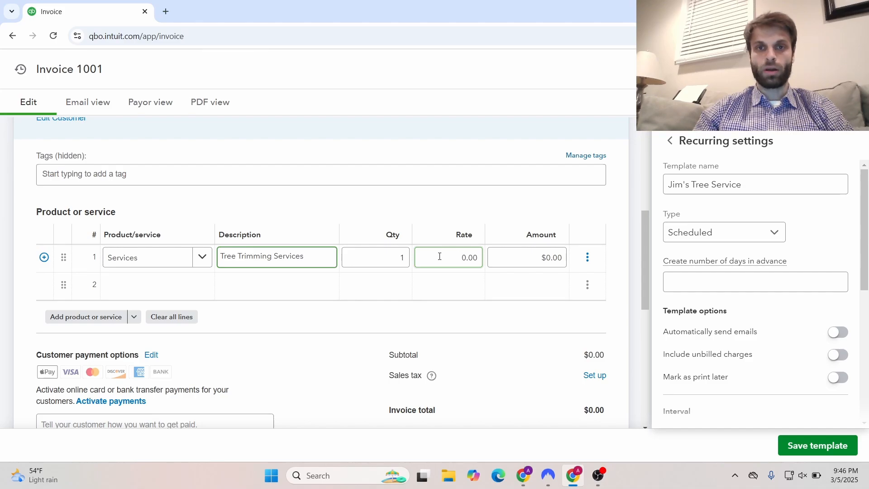
pyautogui.click(454, 256)
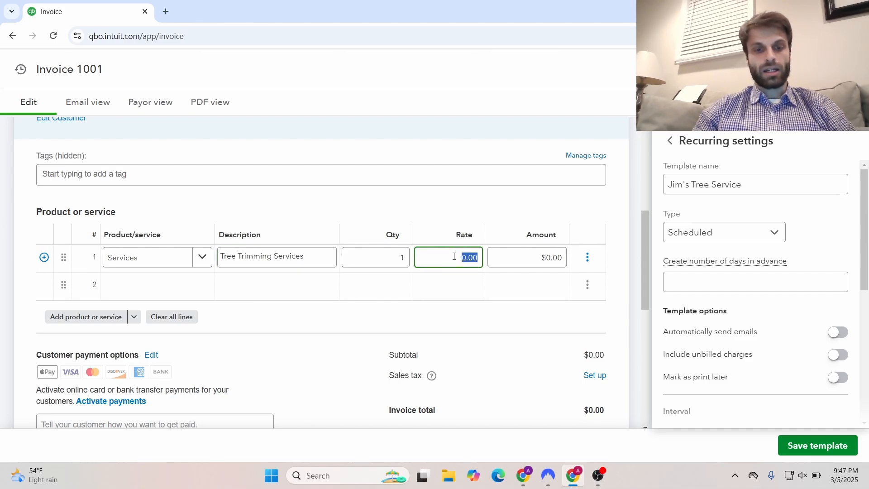
pyautogui.write('25')
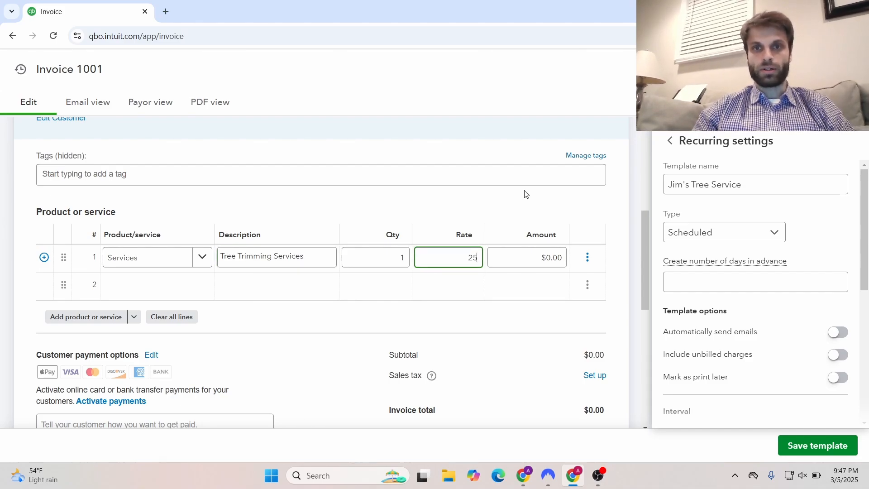
pyautogui.click(526, 194)
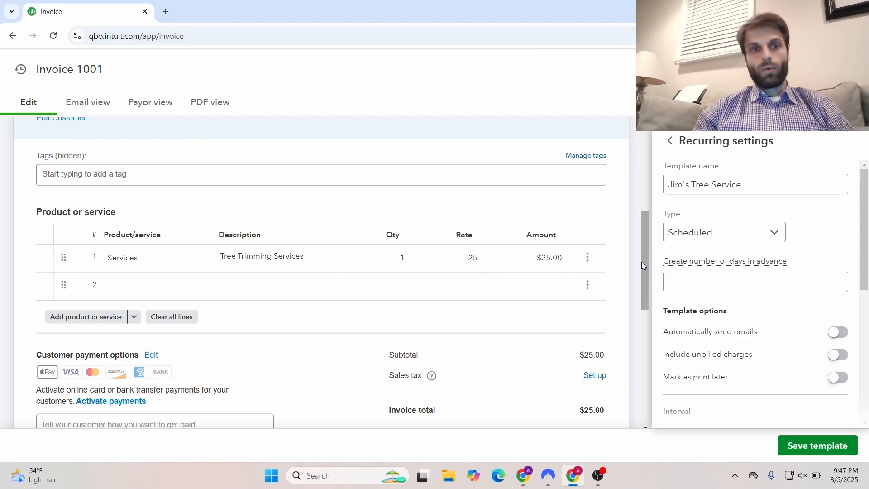
pyautogui.moveTo(642, 262); pyautogui.dragTo(643, 297)
# Try the Reminder template type, return to Scheduled, and turn on Automatically send emails
pyautogui.moveTo(643, 306); pyautogui.dragTo(634, 247)
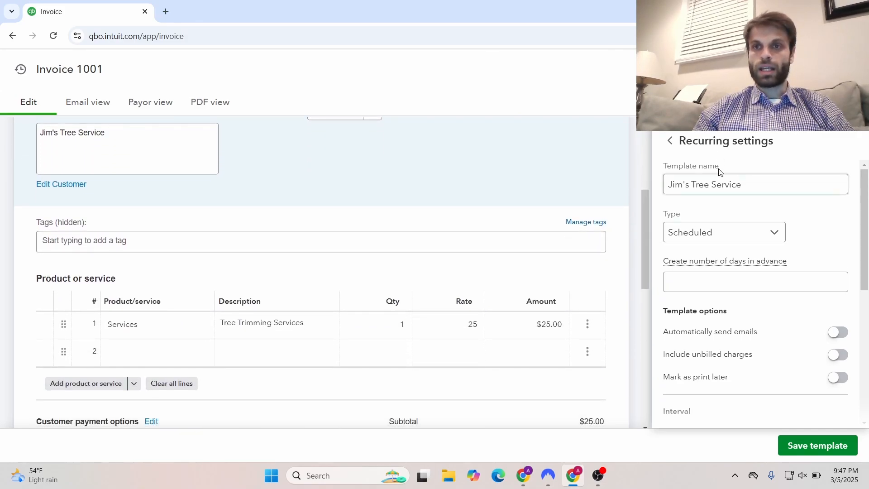
pyautogui.click(745, 177)
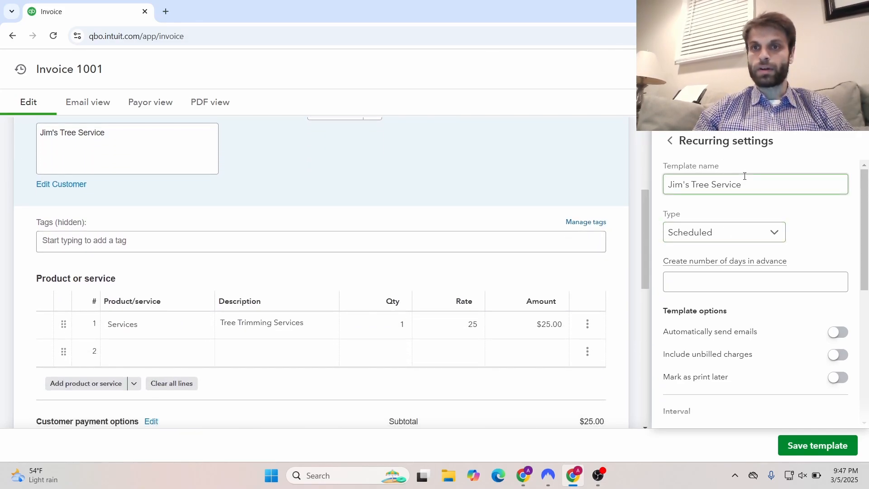
pyautogui.click(764, 232)
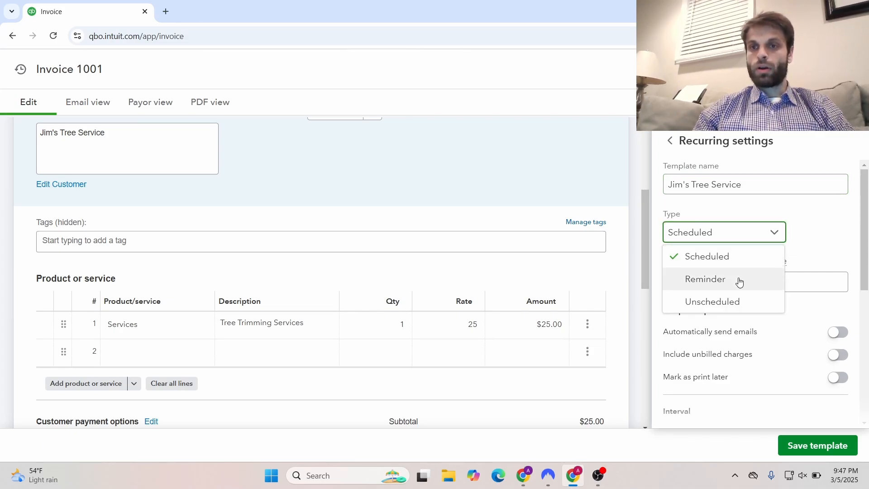
pyautogui.click(715, 279)
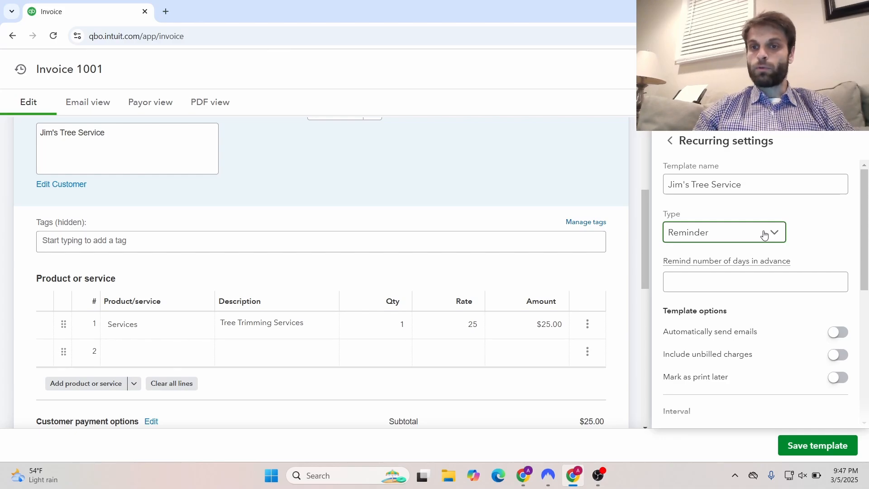
pyautogui.click(764, 235)
pyautogui.click(733, 256)
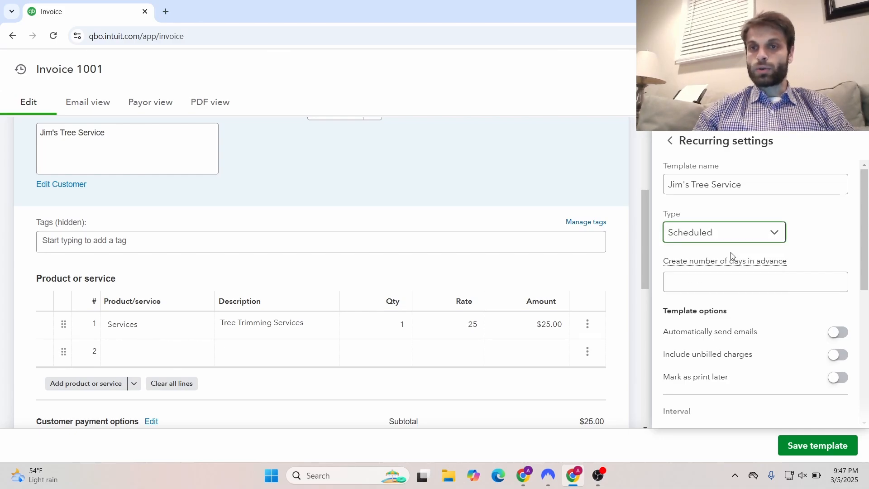
pyautogui.moveTo(867, 232); pyautogui.dragTo(868, 246)
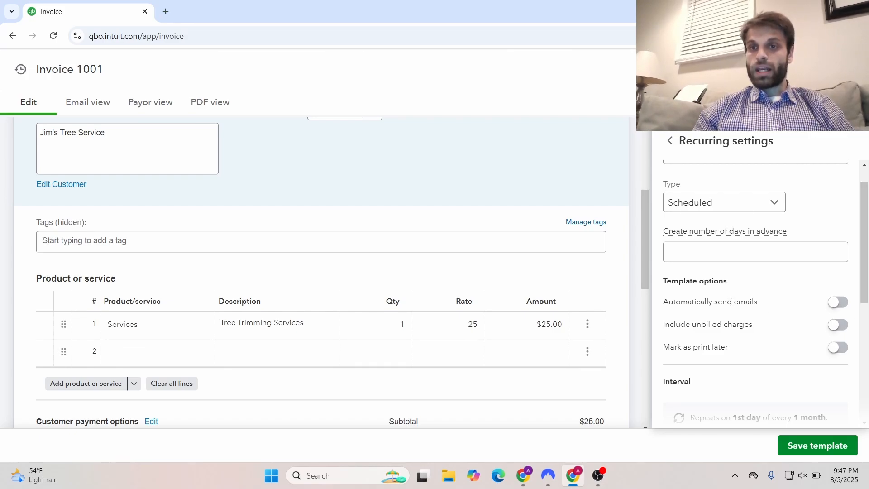
pyautogui.click(845, 304)
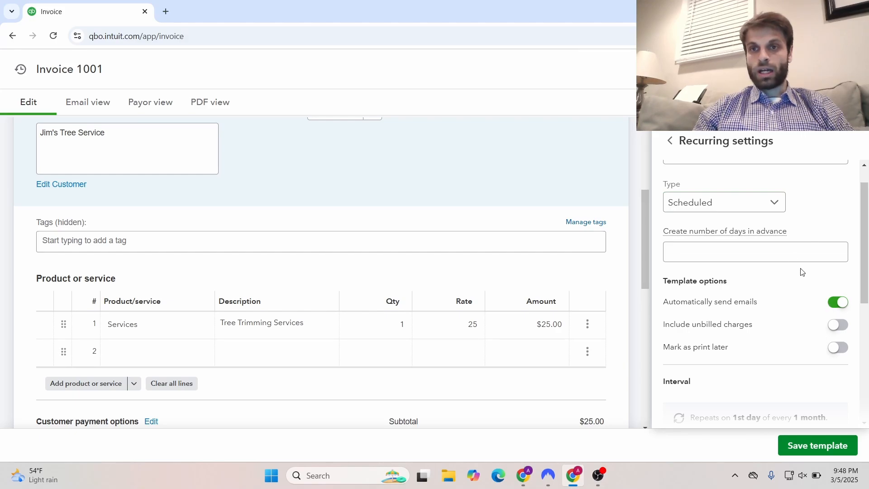
# Switch the template type to Reminder and back, leaving it Scheduled
pyautogui.click(754, 201)
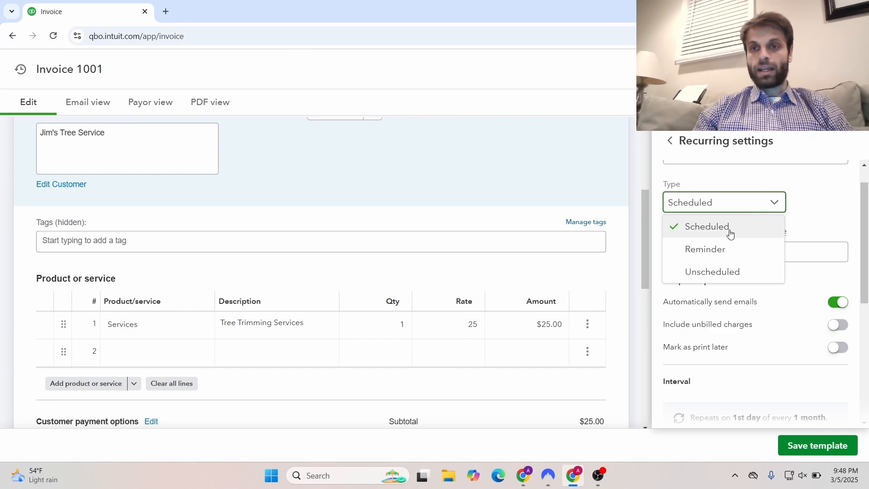
pyautogui.click(768, 206)
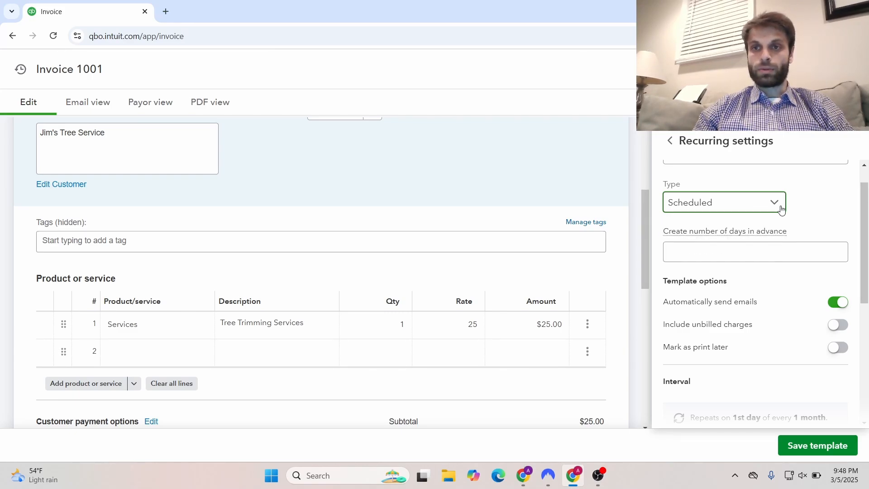
pyautogui.click(782, 208)
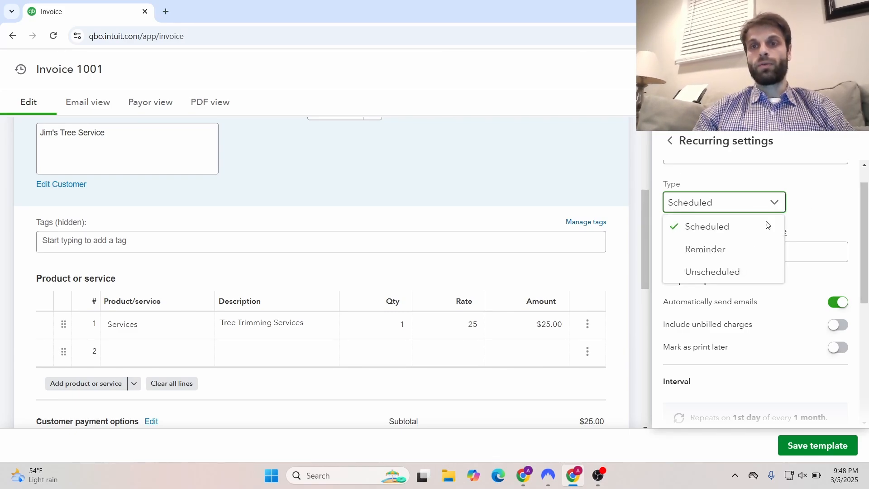
pyautogui.click(744, 249)
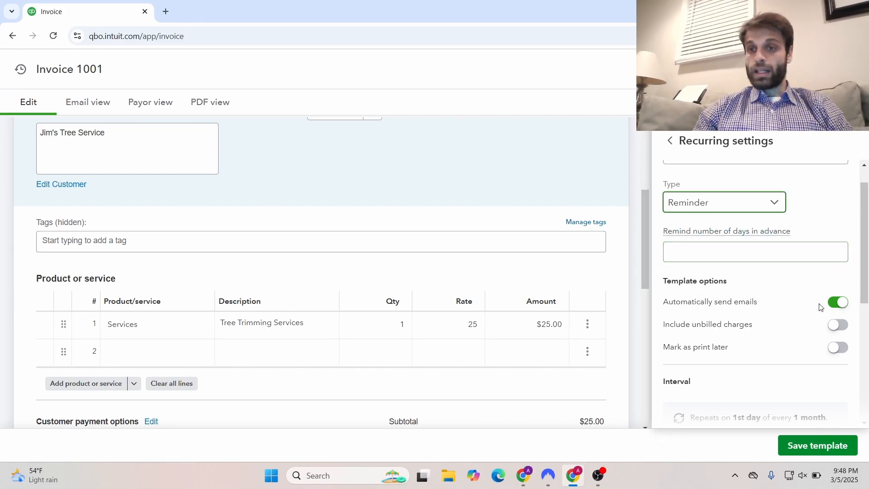
pyautogui.click(774, 202)
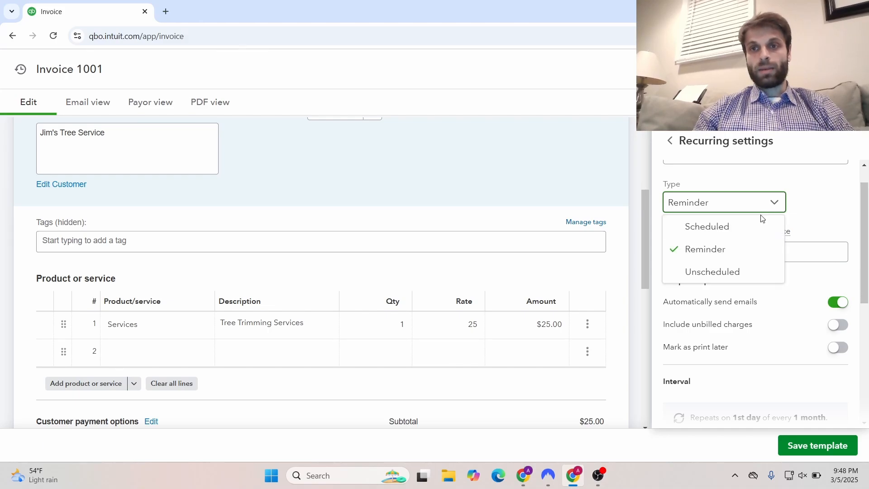
pyautogui.click(756, 228)
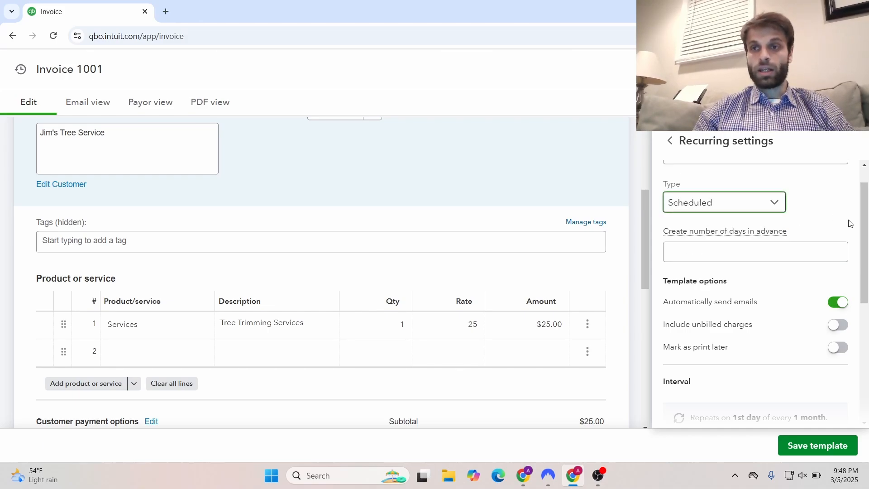
pyautogui.moveTo(862, 224); pyautogui.dragTo(868, 298)
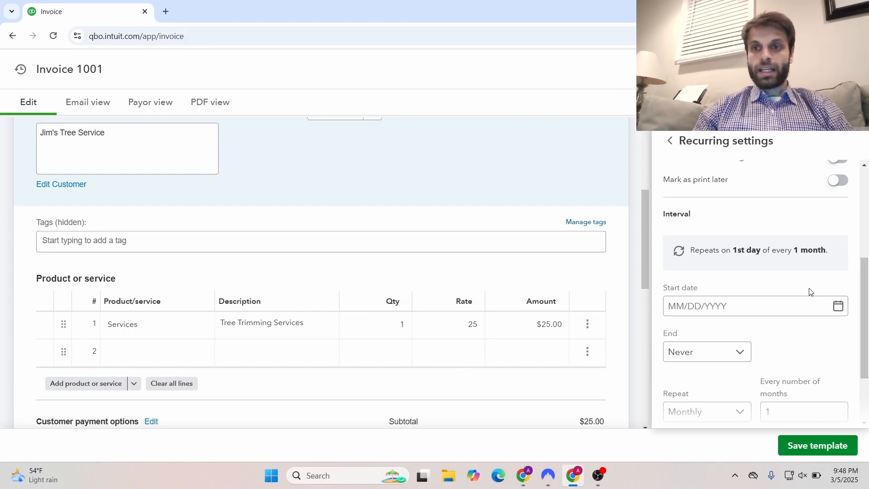
# Set the recurring start date to March 6, 2025
pyautogui.click(839, 307)
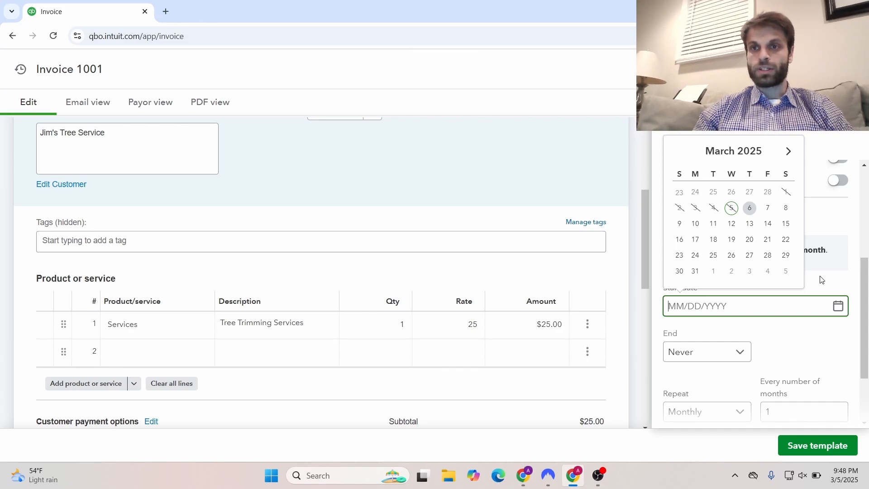
pyautogui.click(752, 209)
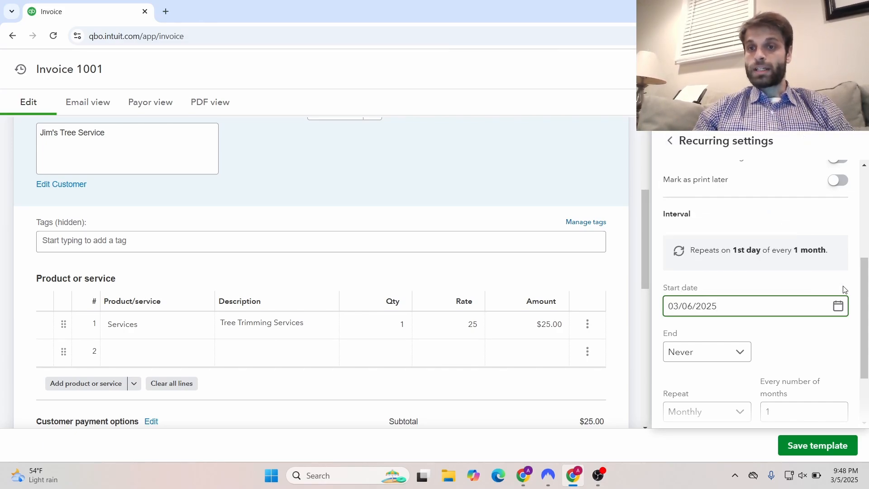
pyautogui.moveTo(864, 299); pyautogui.dragTo(865, 325)
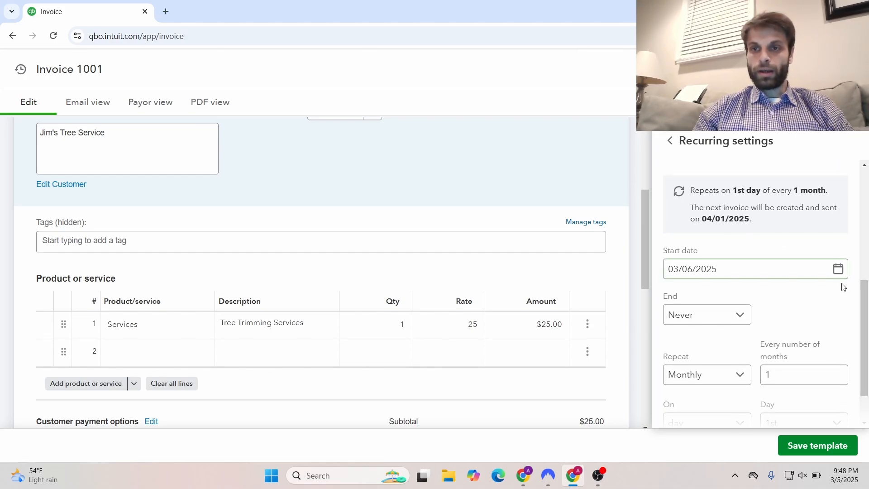
pyautogui.moveTo(864, 297); pyautogui.dragTo(866, 326)
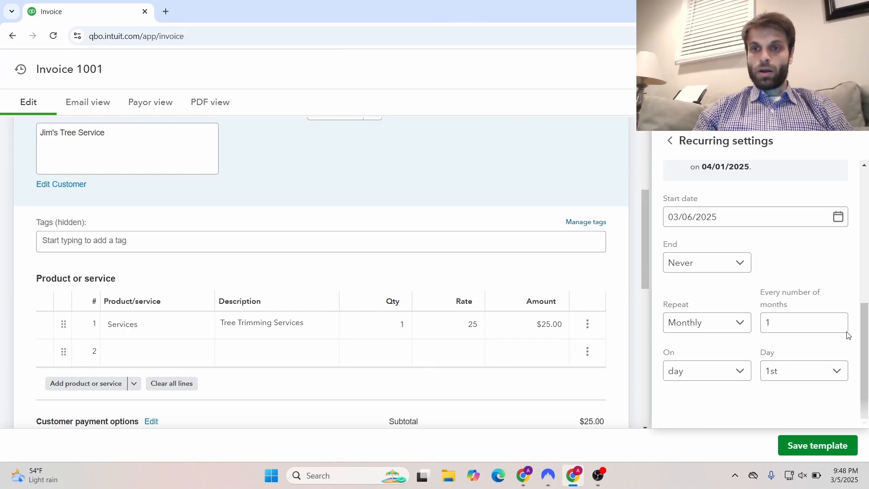
# Make the invoice recur on the 6th of each month and show the End choices
pyautogui.click(810, 372)
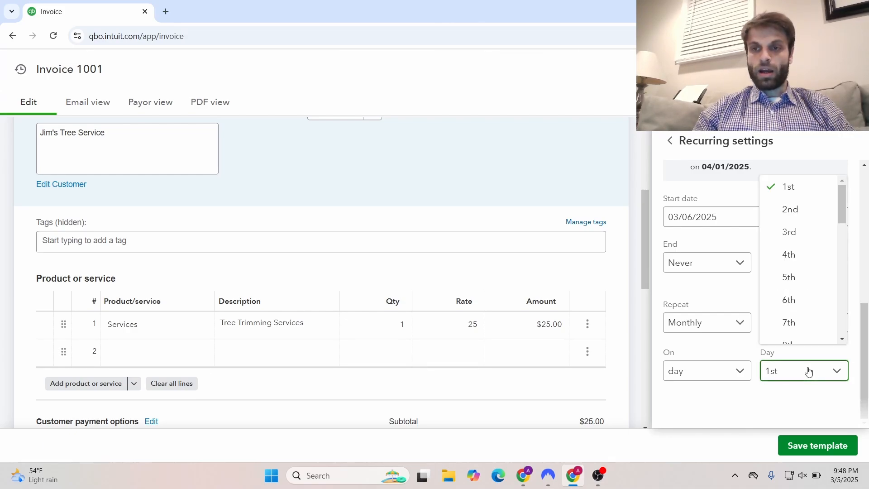
pyautogui.click(799, 301)
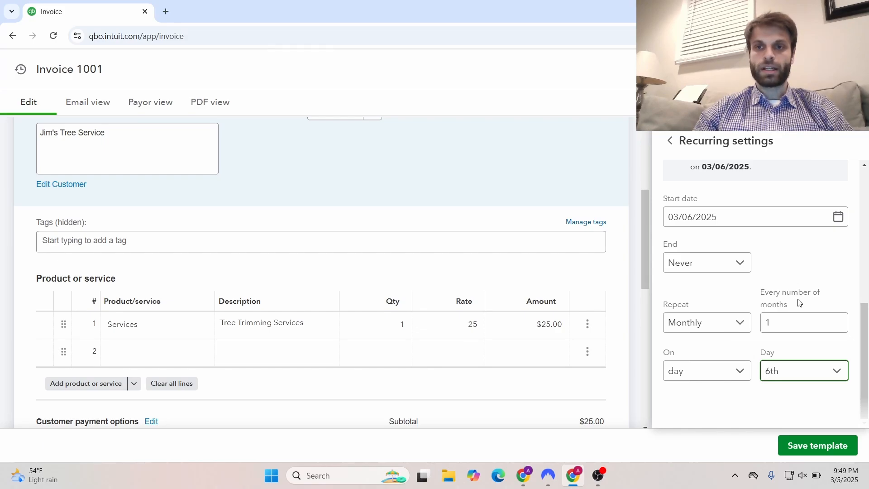
pyautogui.click(747, 269)
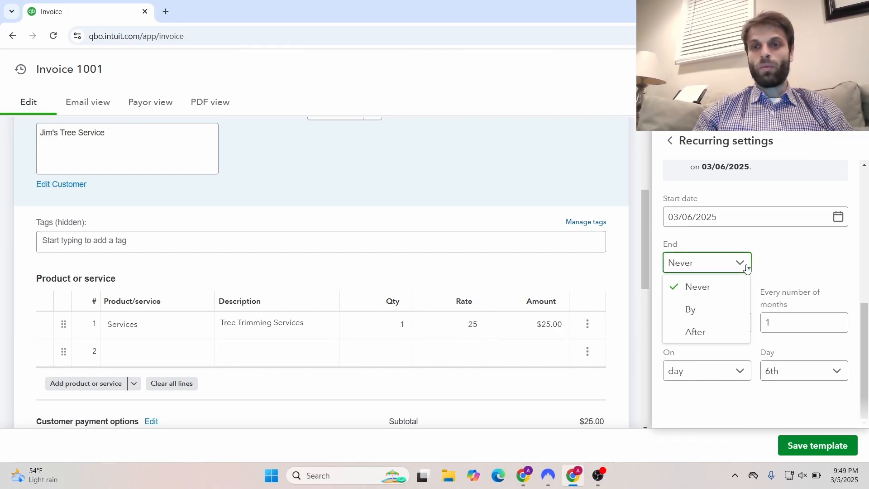
# Try ending After a number of occurrences (returned to 1), then set End to By a date
pyautogui.click(705, 332)
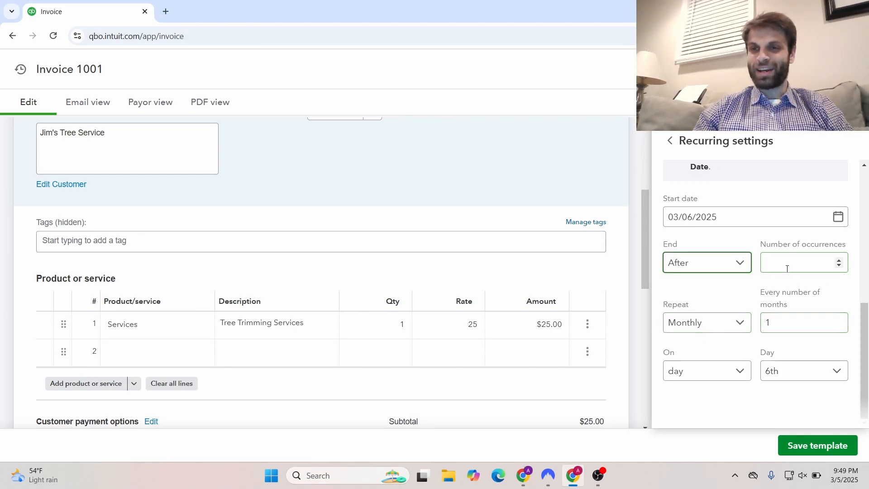
pyautogui.click(840, 261)
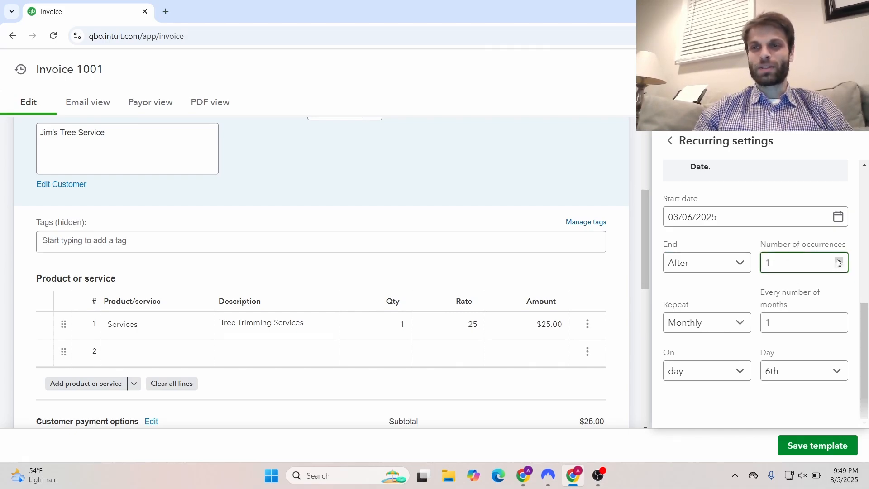
pyautogui.click(839, 263)
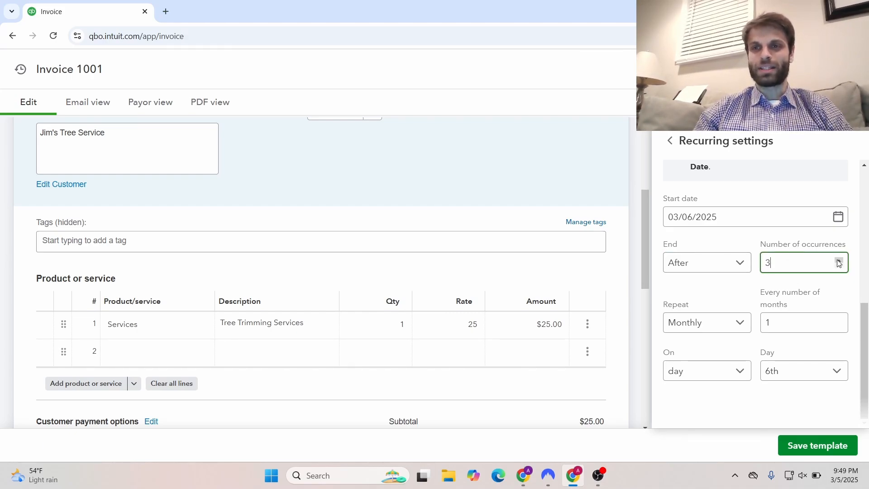
pyautogui.click(839, 261)
pyautogui.click(839, 261)
pyautogui.click(839, 262)
pyautogui.click(839, 262)
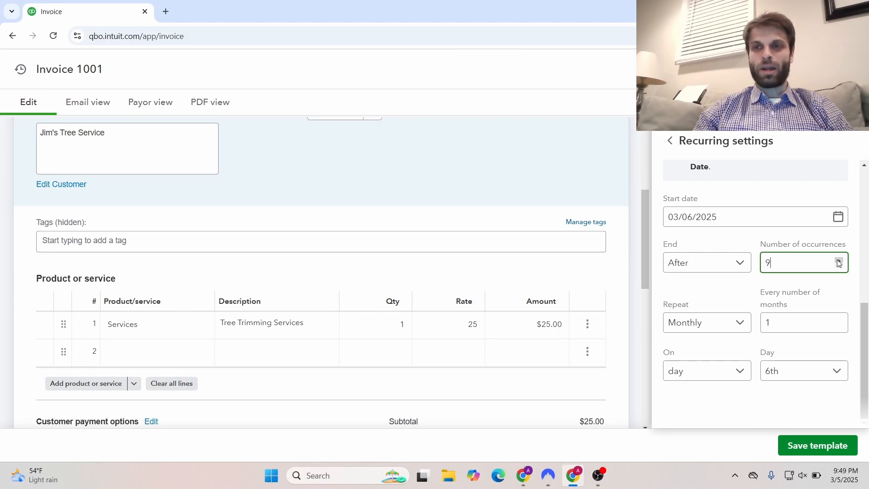
pyautogui.click(839, 261)
pyautogui.click(839, 267)
pyautogui.click(839, 267)
pyautogui.click(839, 266)
pyautogui.click(839, 267)
pyautogui.click(839, 267)
pyautogui.click(839, 267)
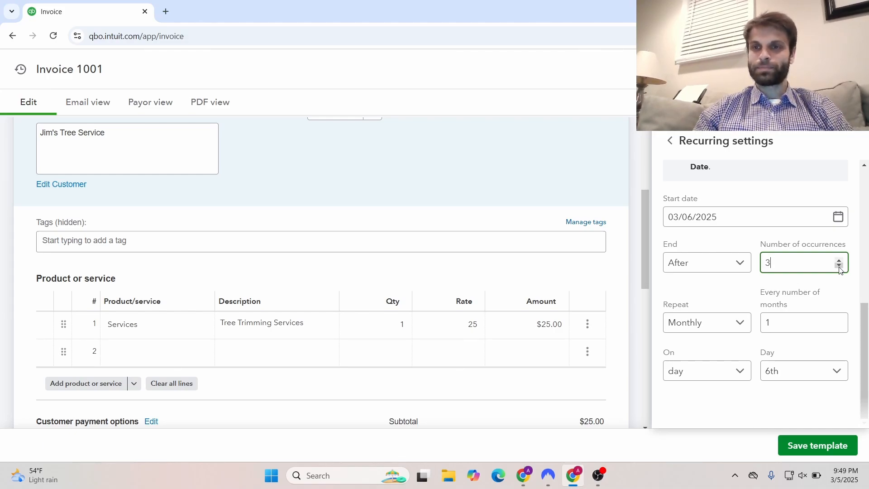
pyautogui.click(839, 267)
pyautogui.click(839, 267)
pyautogui.click(717, 263)
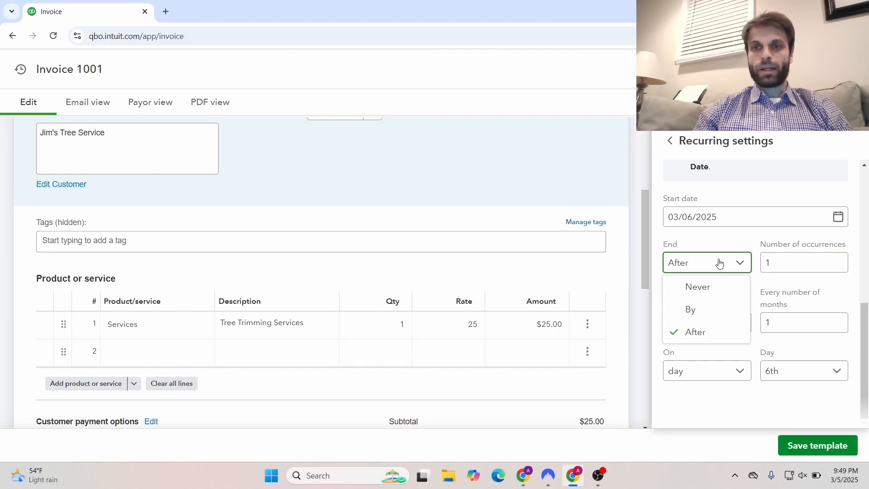
pyautogui.click(697, 310)
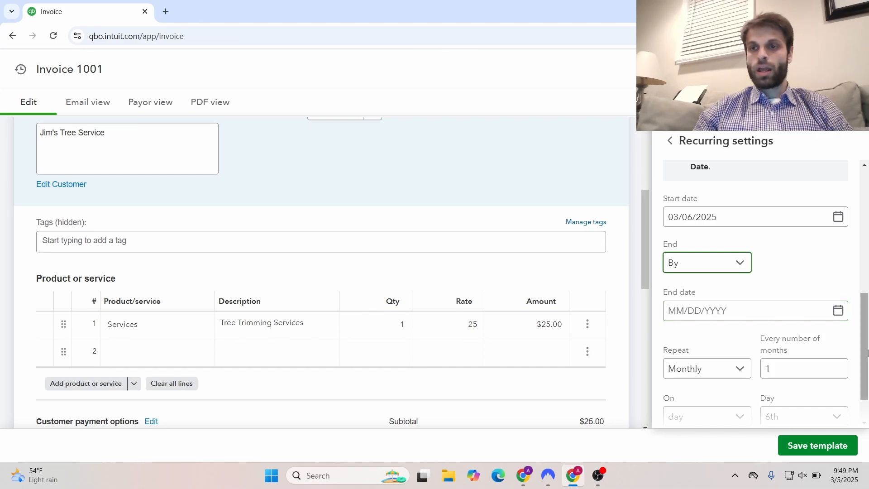
# Switch Repeat to Weekly, then back to Monthly every 1 month on the 1st
pyautogui.scroll(-2, 868, 353)
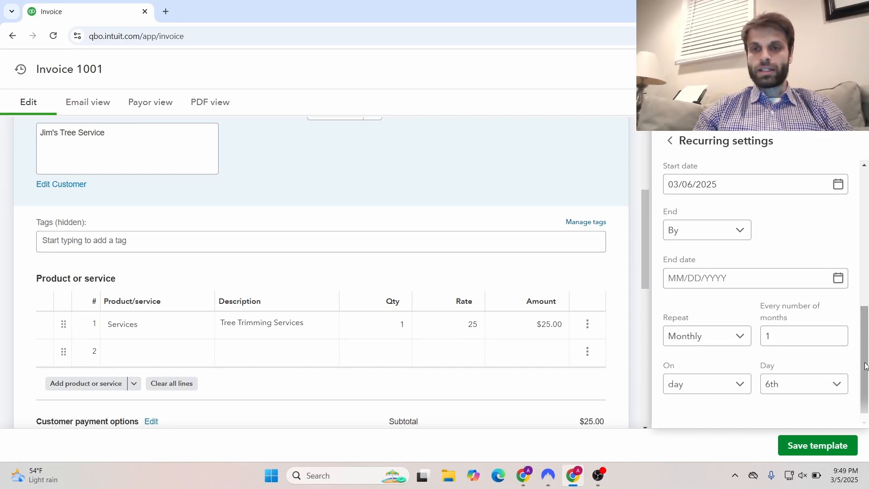
pyautogui.click(702, 335)
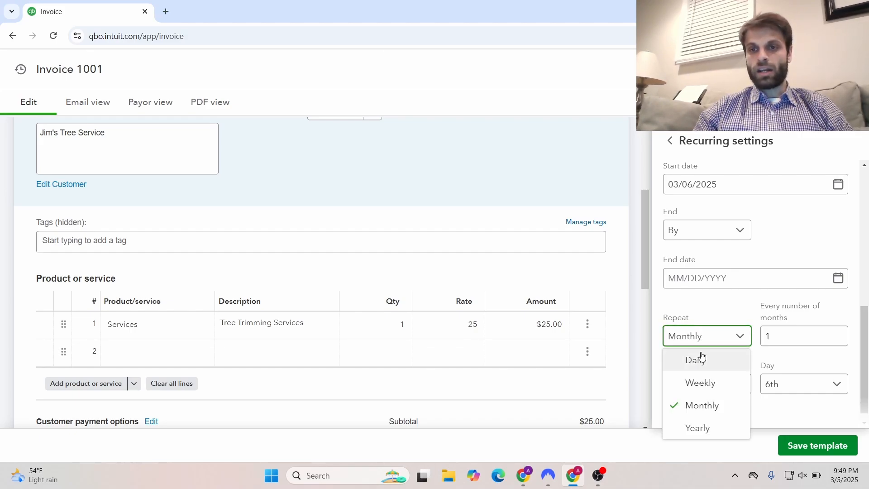
pyautogui.click(723, 322)
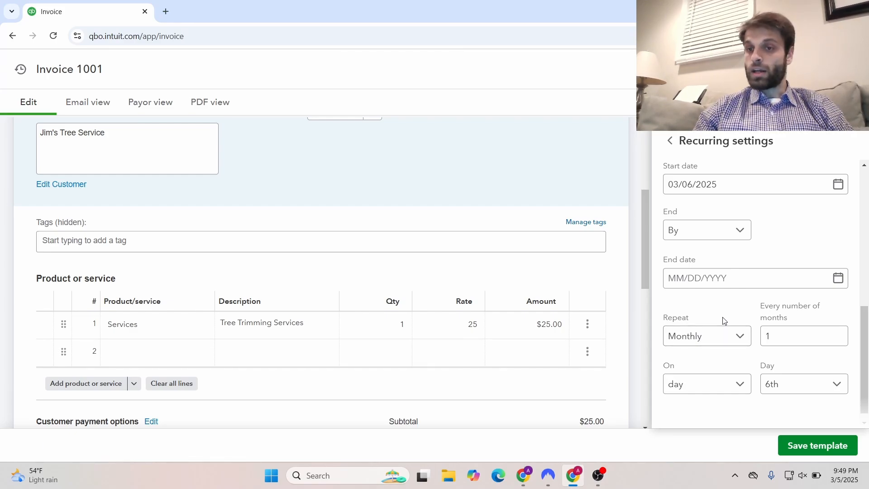
pyautogui.click(724, 336)
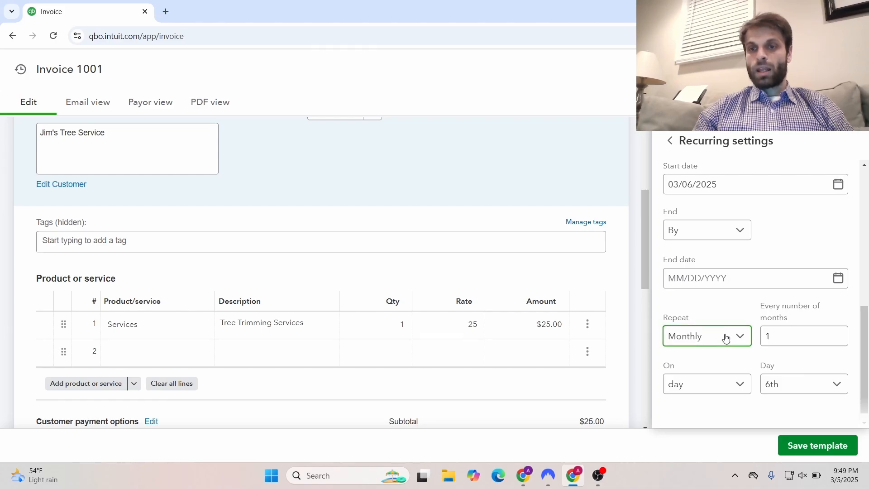
pyautogui.click(709, 382)
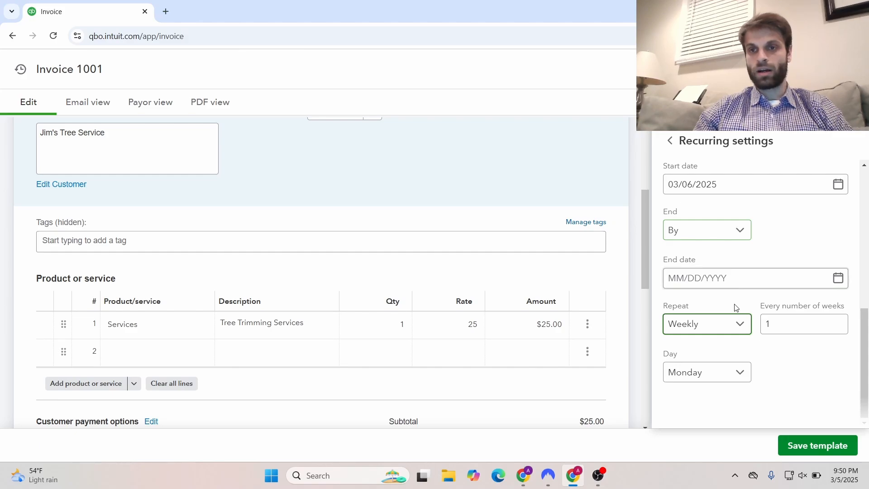
pyautogui.click(730, 333)
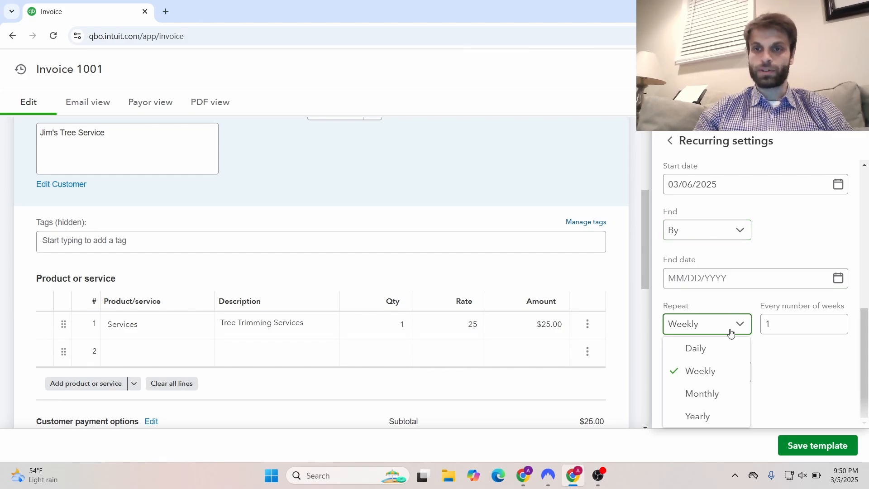
pyautogui.click(709, 394)
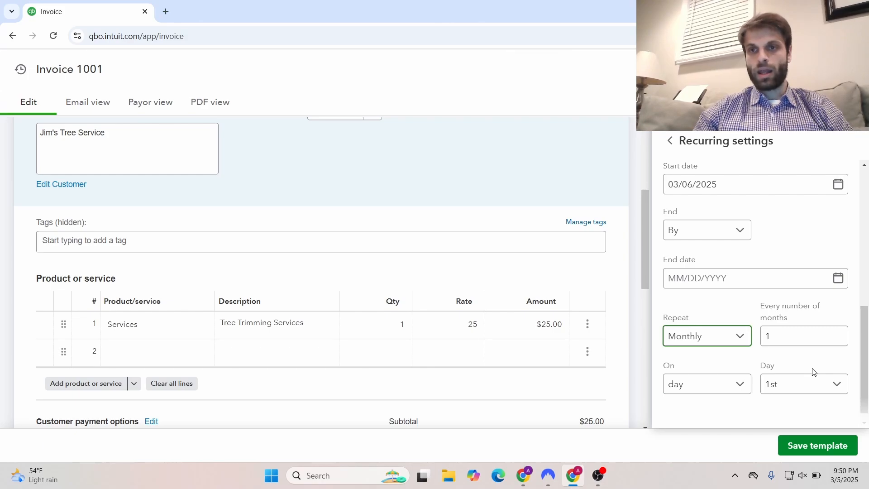
pyautogui.click(731, 232)
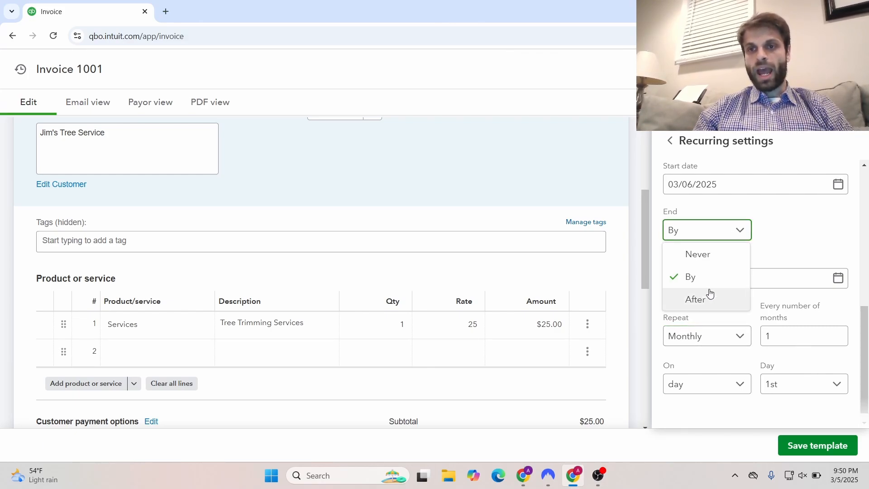
# End the monthly recurrence after 1 occurrence and bill on the 6th of each month
pyautogui.click(709, 298)
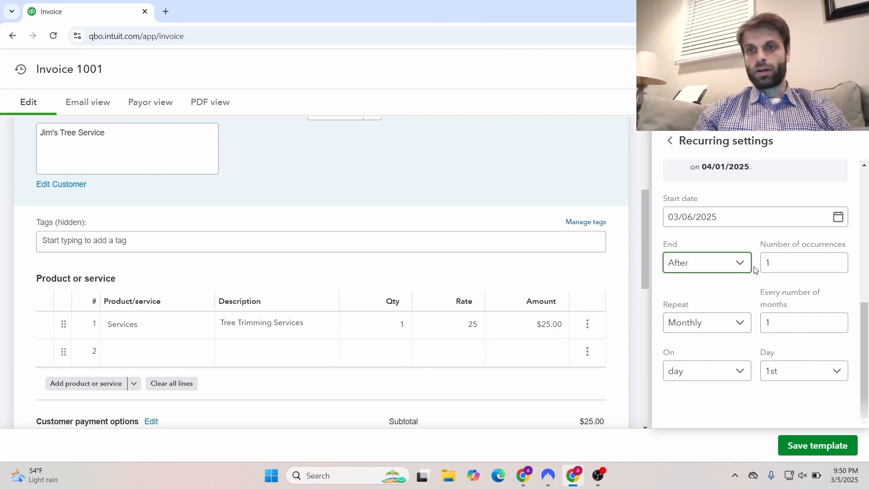
pyautogui.click(788, 371)
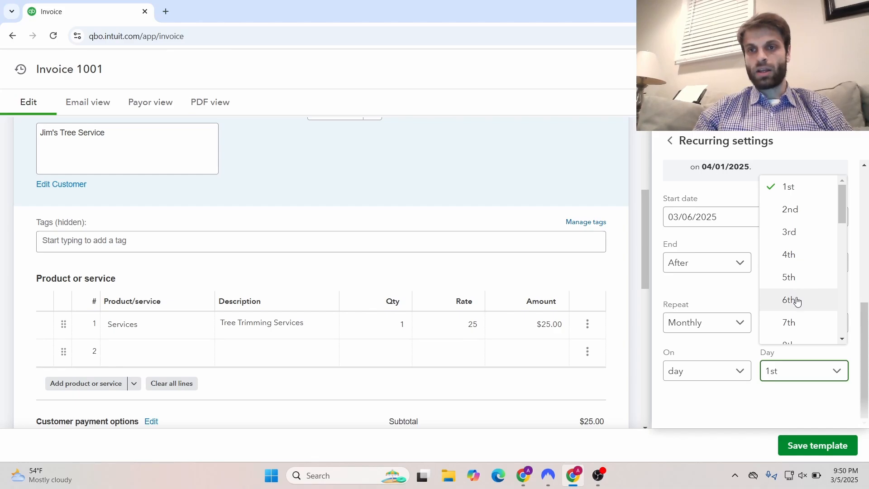
pyautogui.click(798, 299)
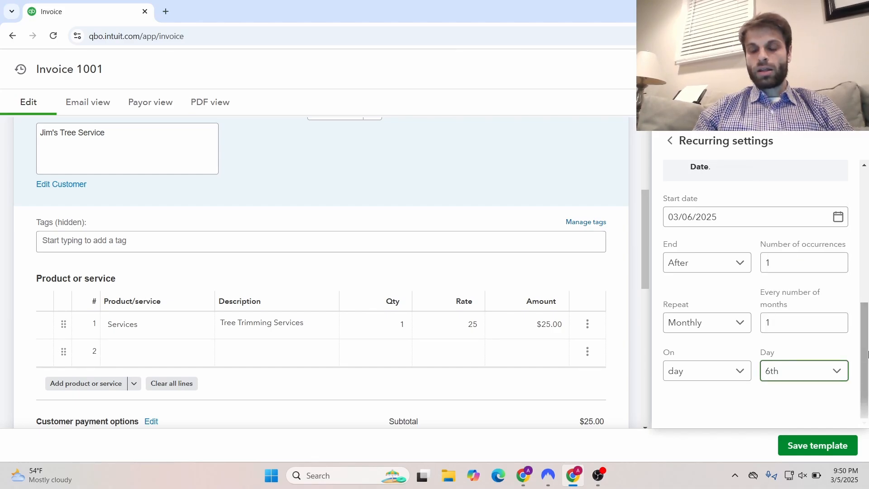
pyautogui.moveTo(868, 355); pyautogui.dragTo(868, 378)
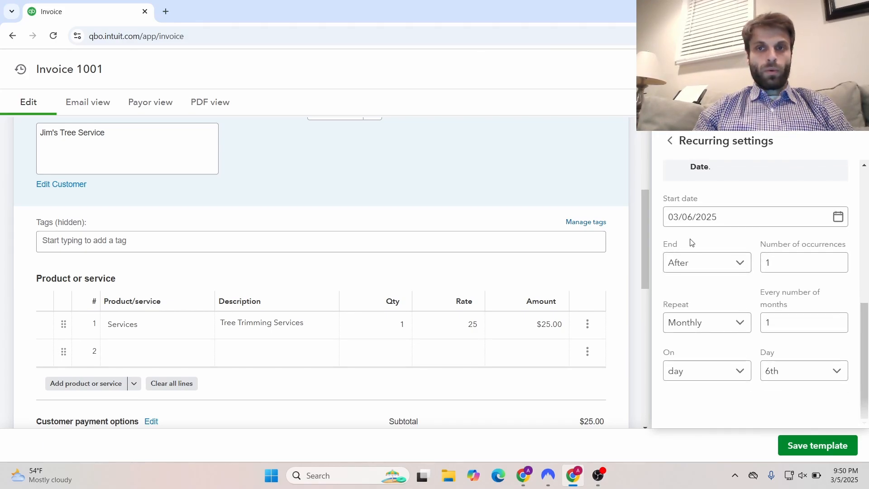
# Bring up the automated sales tax setup from the Sales tax line of Invoice 1001
pyautogui.moveTo(647, 269); pyautogui.dragTo(652, 337)
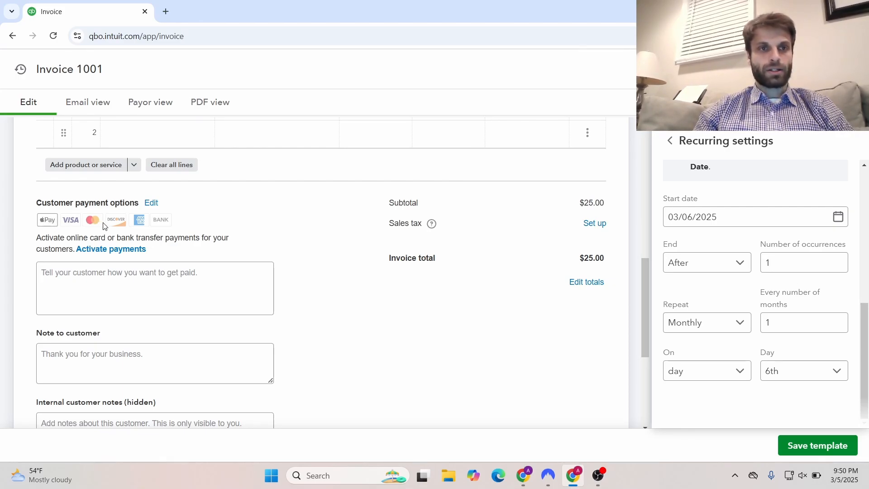
pyautogui.click(601, 229)
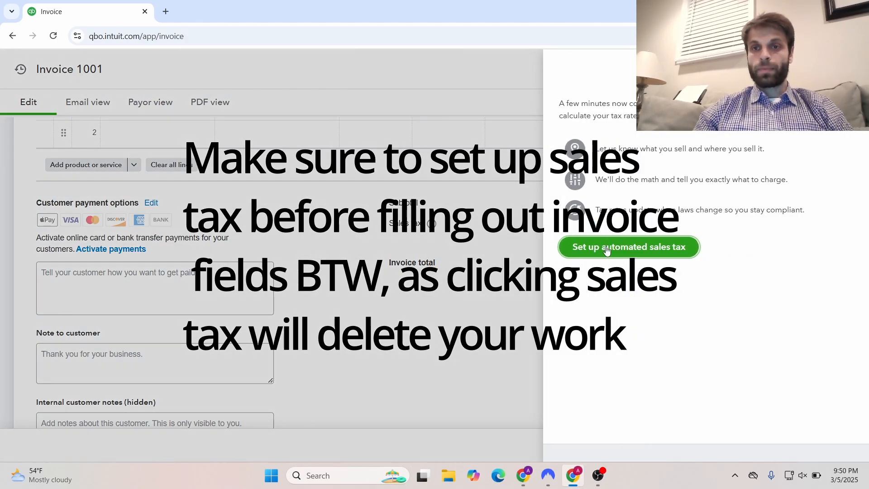
# Enter the business street address, city Fairfax Station and state VA for sales tax, then save
pyautogui.click(607, 251)
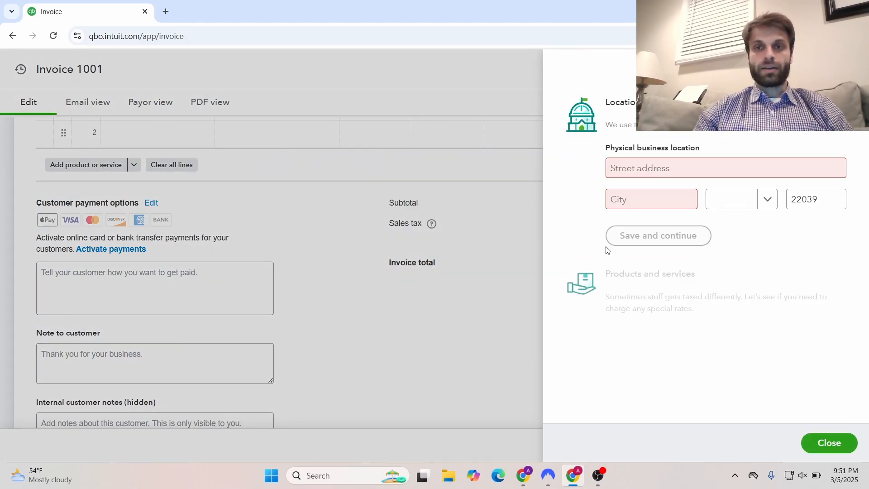
pyautogui.click(656, 169)
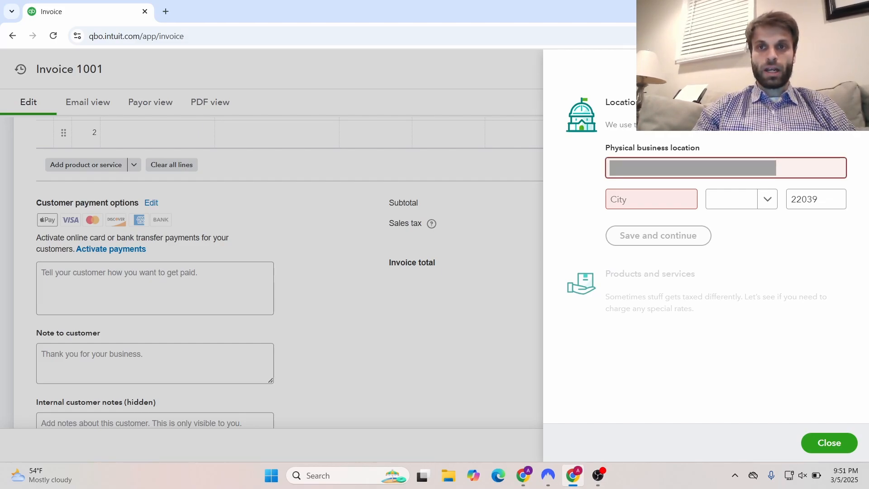
pyautogui.write('1')
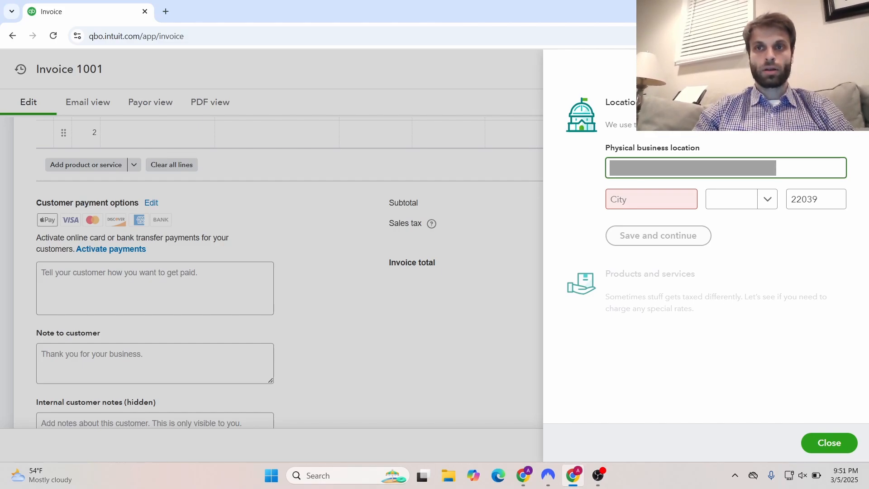
pyautogui.press('Tab')
pyautogui.write('Fairfa')
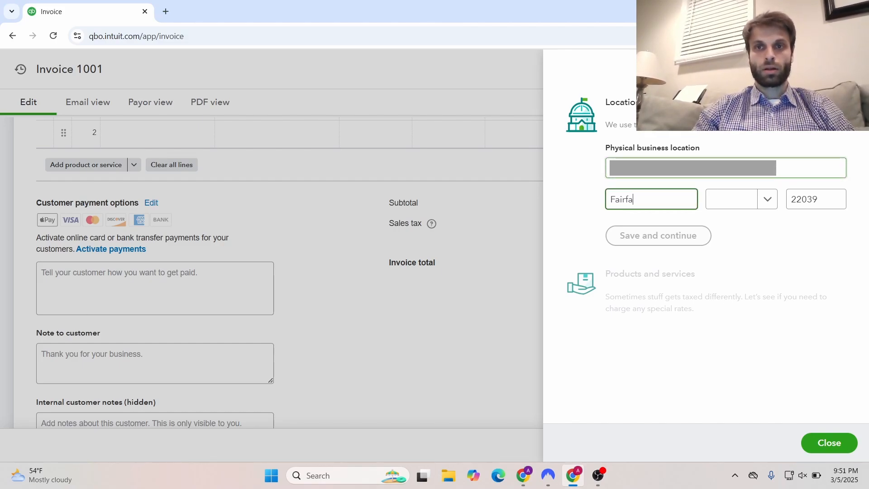
pyautogui.write('x Stati')
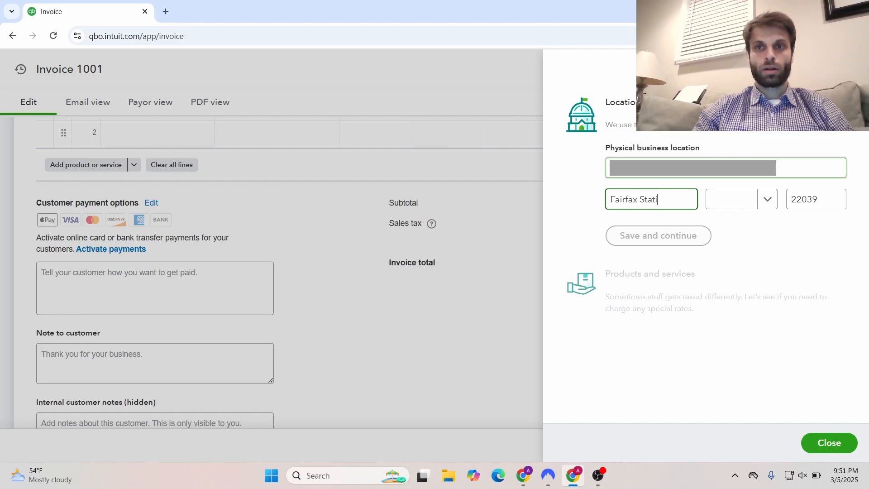
pyautogui.write('on')
pyautogui.click(771, 202)
pyautogui.write('v')
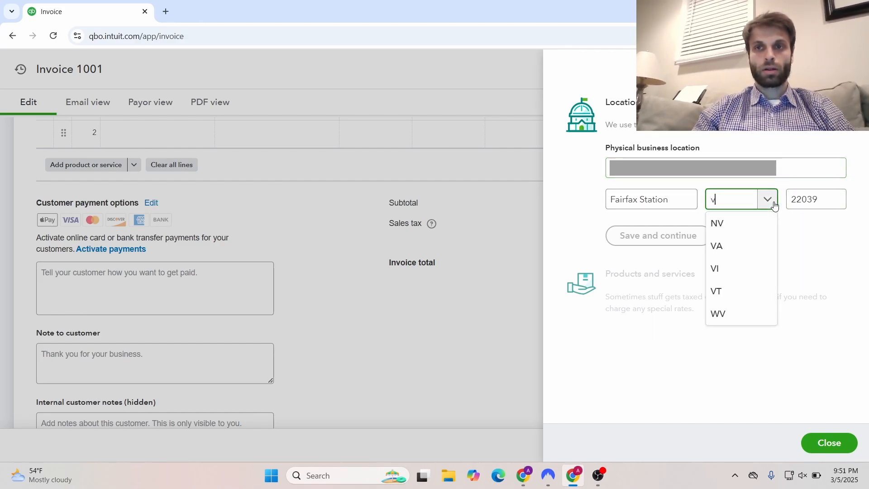
pyautogui.press('Down')
pyautogui.press('Down')
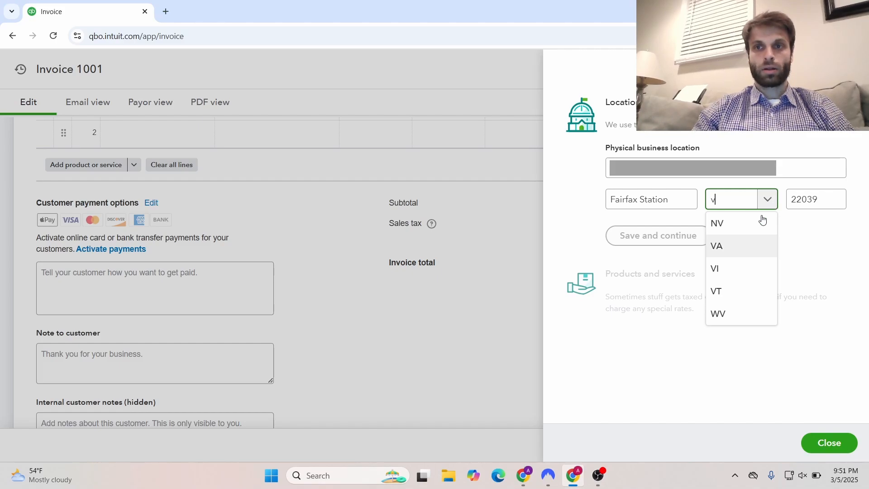
pyautogui.click(713, 251)
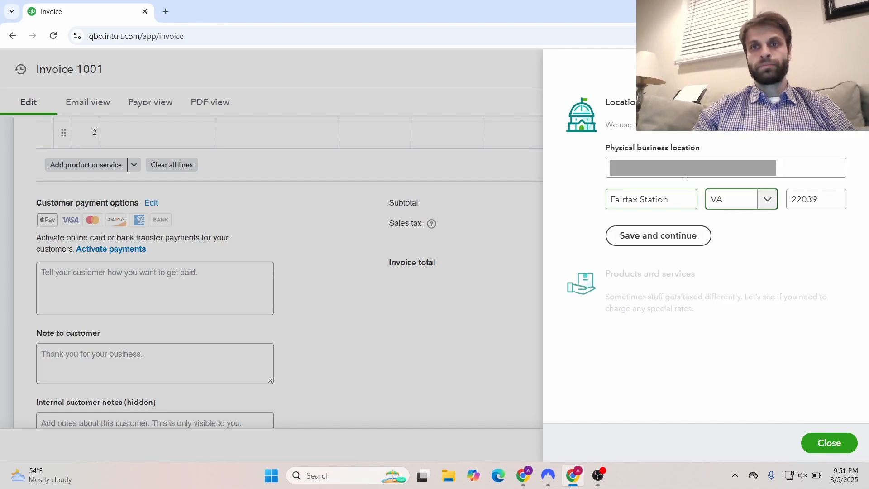
pyautogui.click(675, 235)
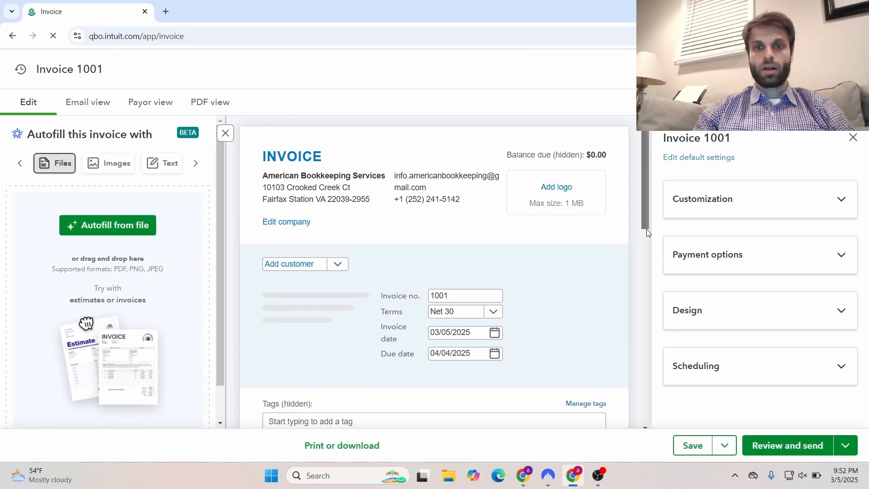
# Expand Scheduling on Invoice 1001 and switch on Make invoice recurring
pyautogui.moveTo(646, 229); pyautogui.dragTo(647, 260)
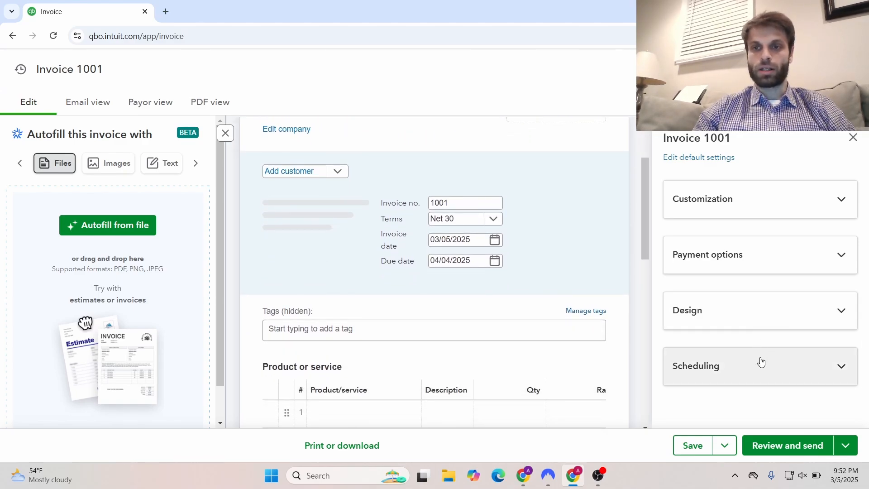
pyautogui.click(784, 365)
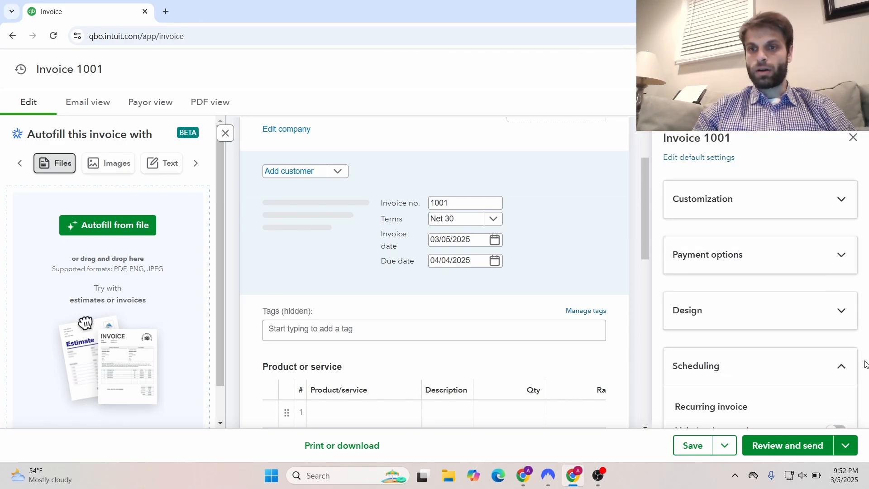
pyautogui.scroll(-1, 866, 363)
pyautogui.scroll(-3, 866, 364)
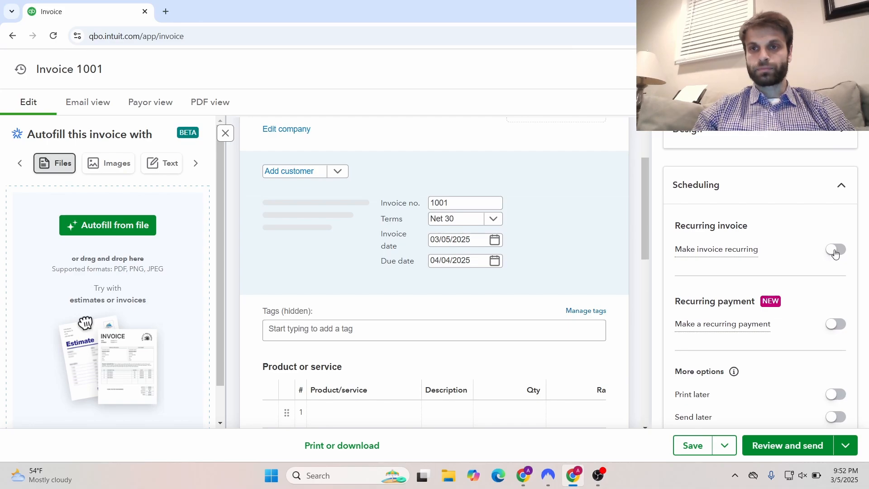
pyautogui.click(835, 250)
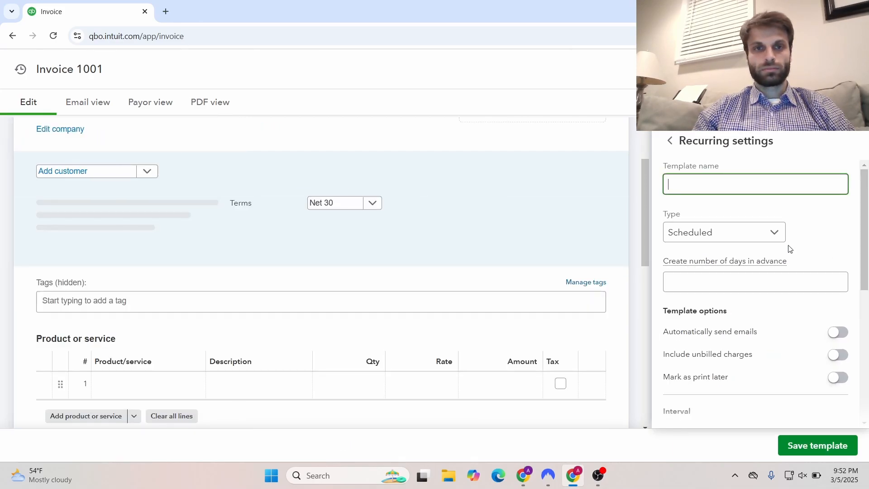
pyautogui.moveTo(646, 227); pyautogui.dragTo(644, 181)
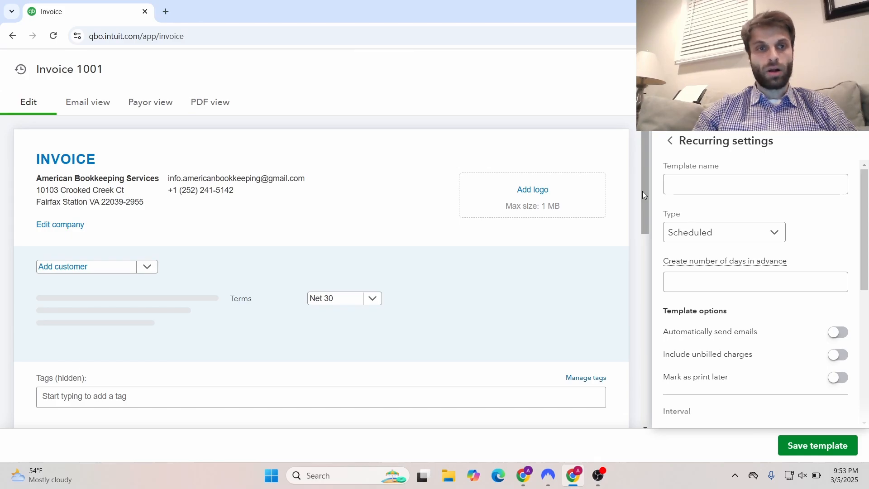
pyautogui.moveTo(642, 191); pyautogui.dragTo(646, 295)
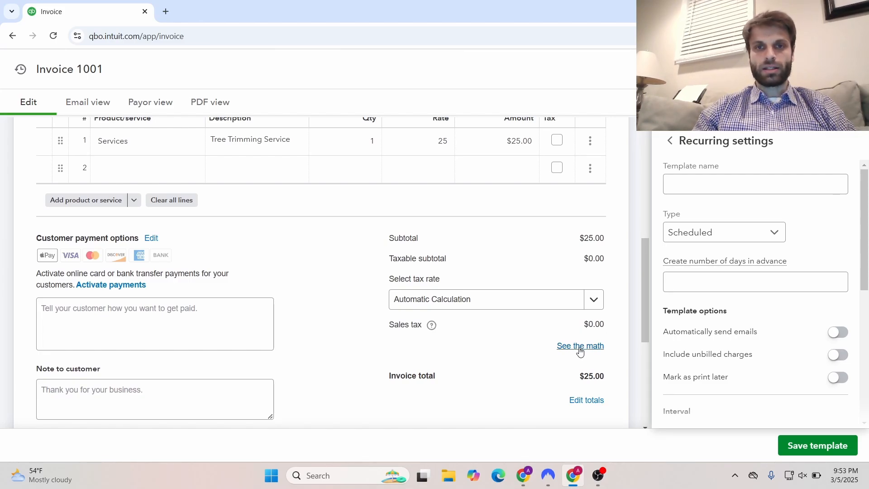
pyautogui.click(594, 303)
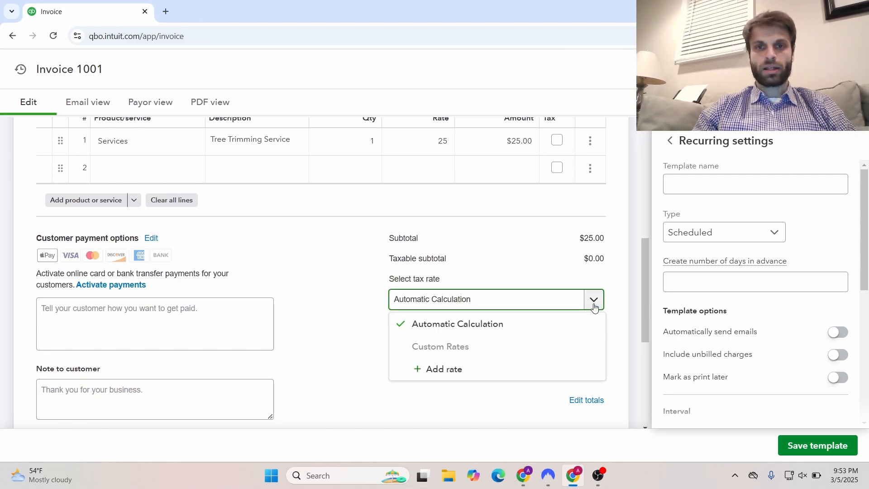
pyautogui.click(594, 307)
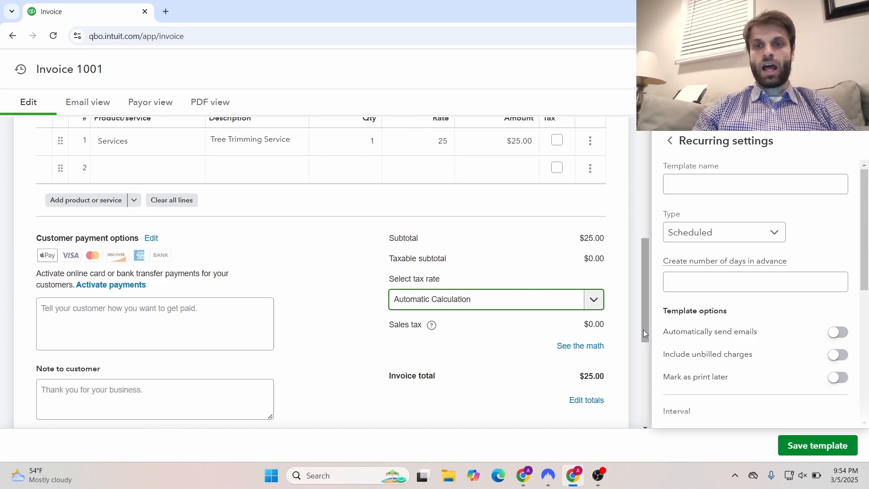
pyautogui.moveTo(645, 334); pyautogui.dragTo(642, 337)
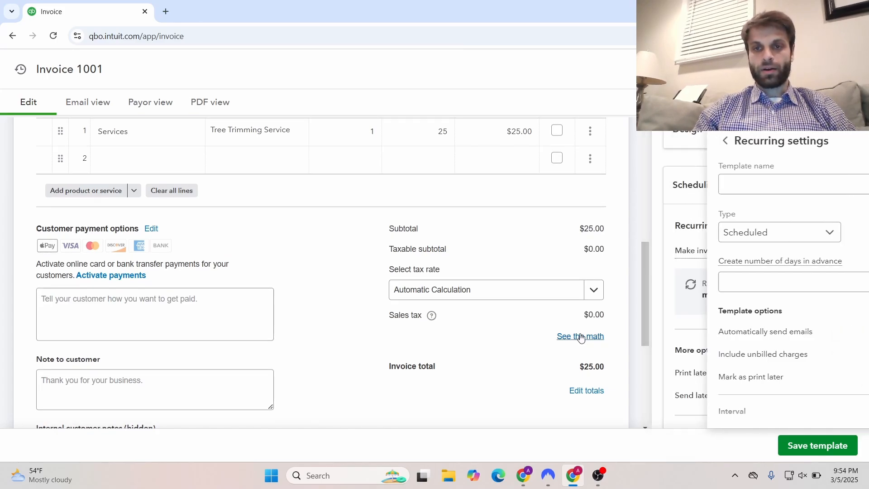
# Check the 6% Virginia sales tax calculation in See the math, then close it
pyautogui.click(582, 337)
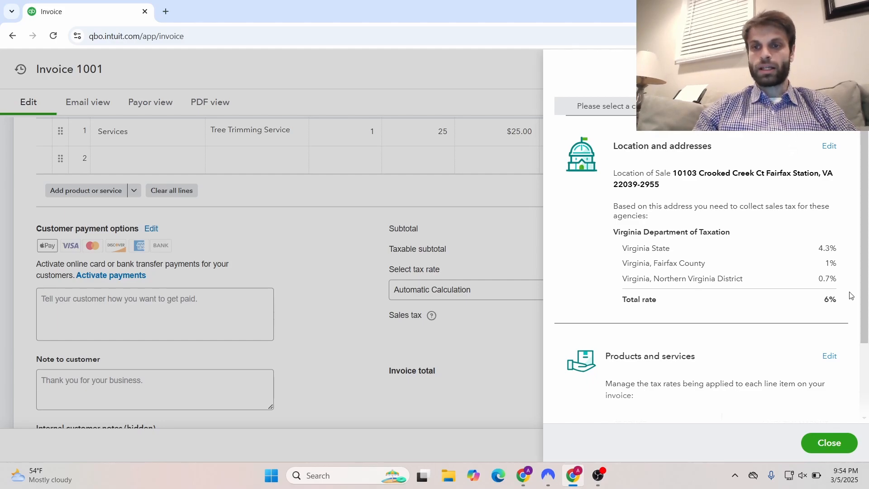
pyautogui.click(845, 440)
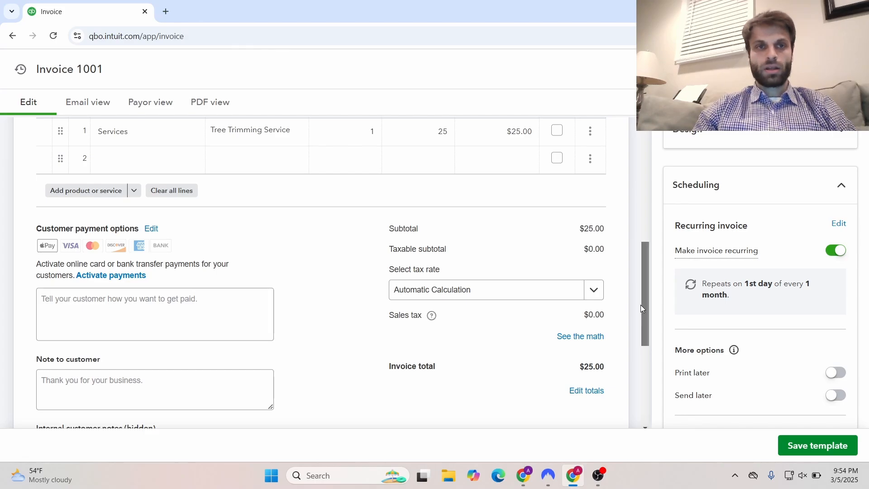
pyautogui.moveTo(640, 305); pyautogui.dragTo(642, 170)
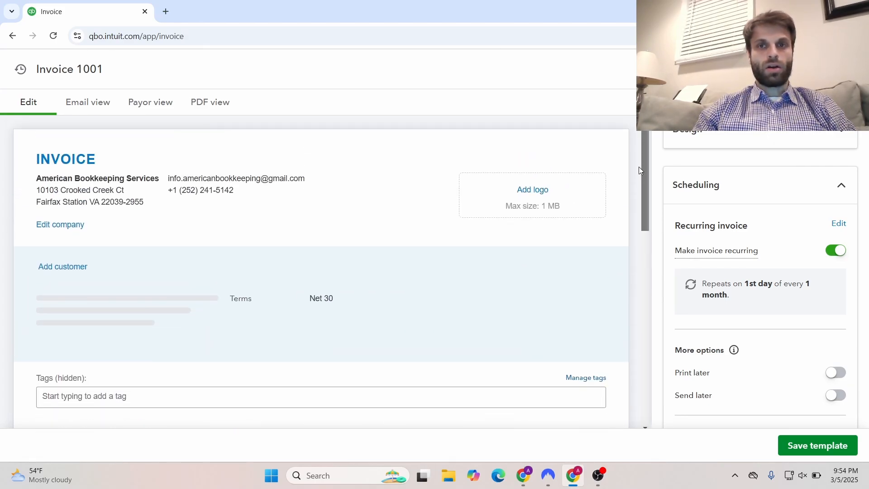
# Add the note to customer 'Thank you for you for your business! Have a great day!'
pyautogui.scroll(-5, 646, 194)
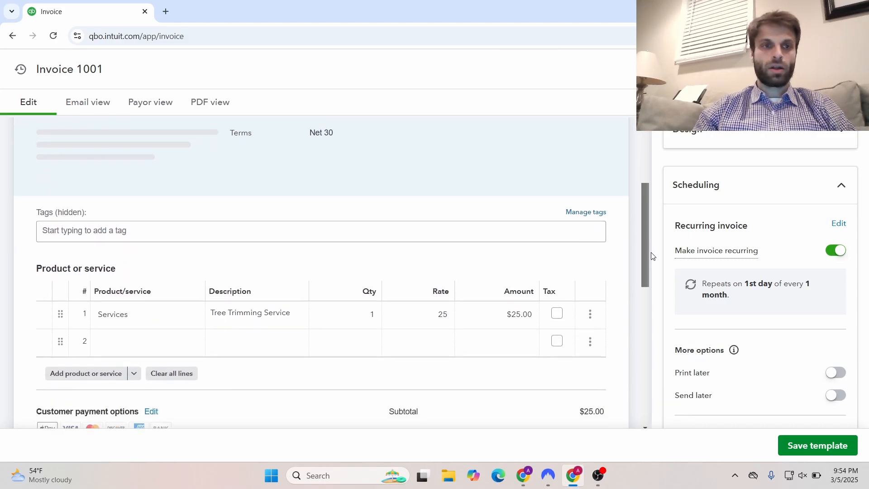
pyautogui.scroll(-1, 657, 288)
pyautogui.scroll(-2, 647, 312)
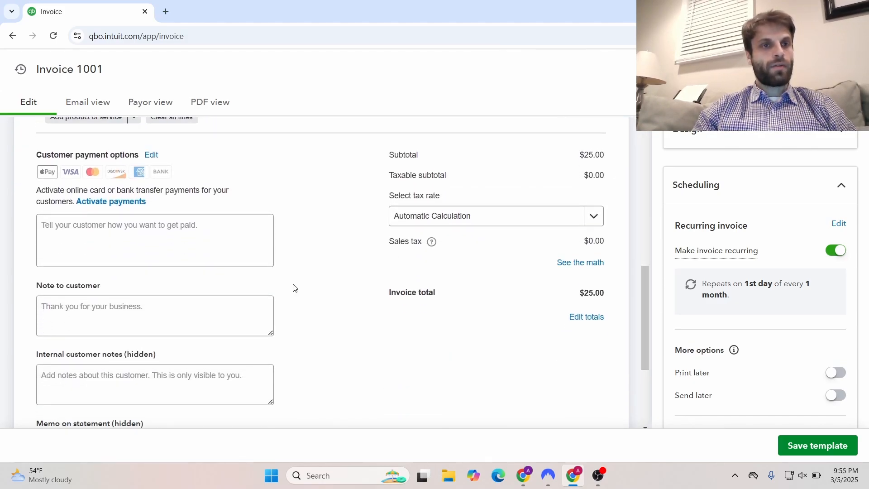
pyautogui.click(232, 306)
pyautogui.click(229, 310)
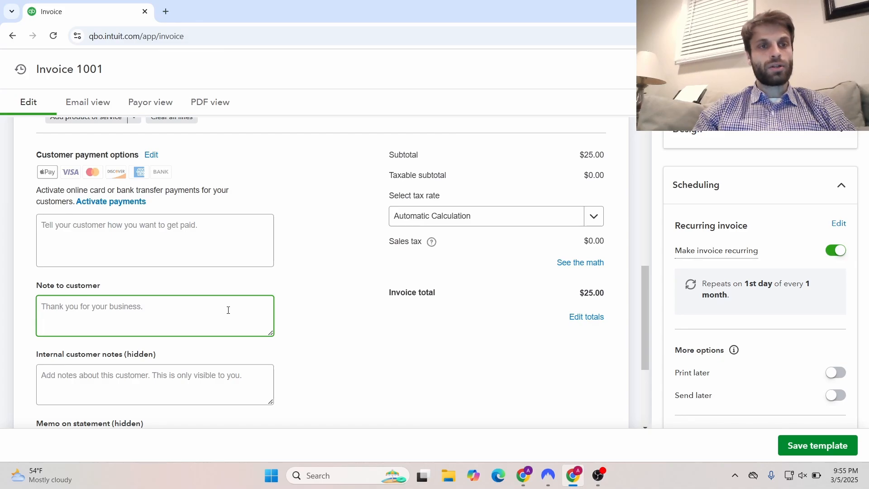
pyautogui.write('T')
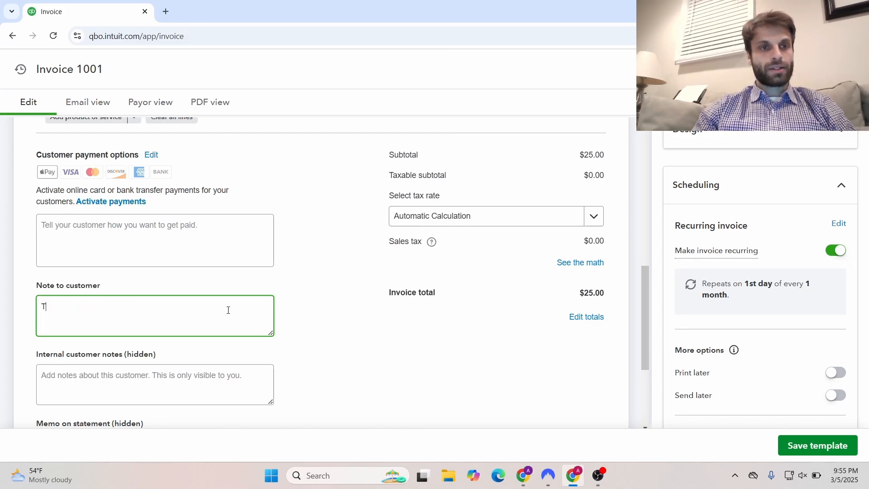
pyautogui.press('BackSpace')
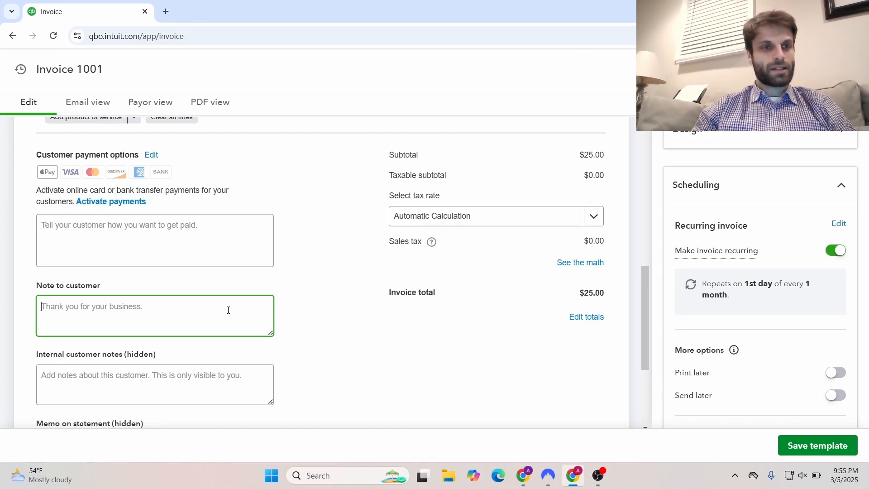
pyautogui.write('Thank y')
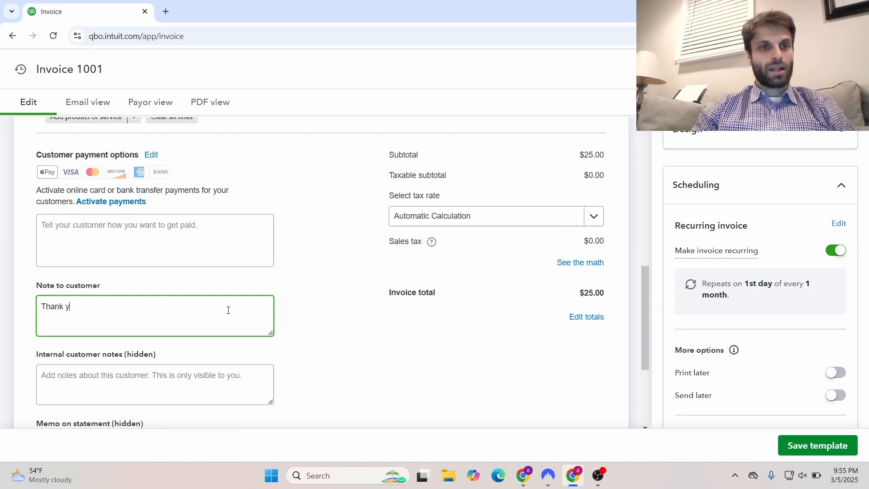
pyautogui.write('ou for y')
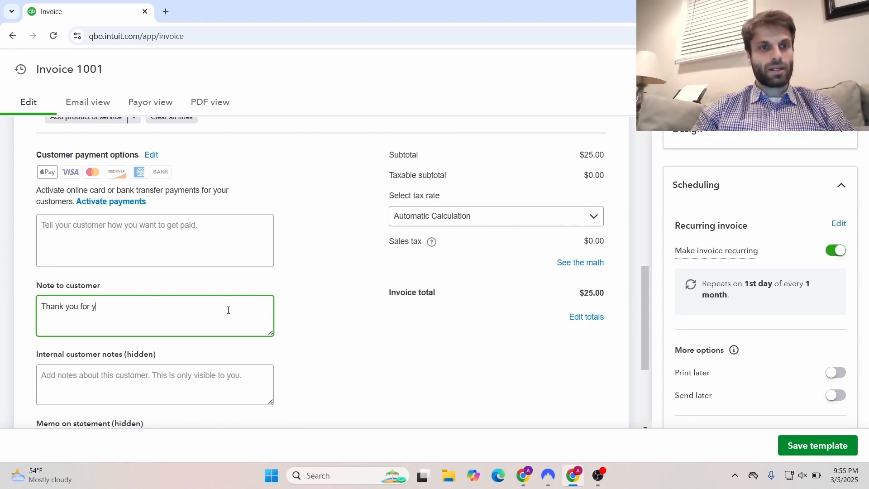
pyautogui.write('ou for y')
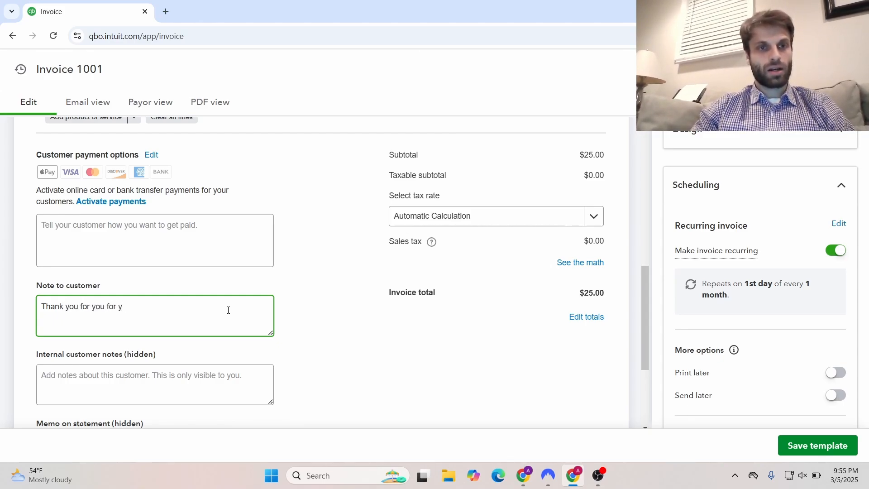
pyautogui.write('our busine')
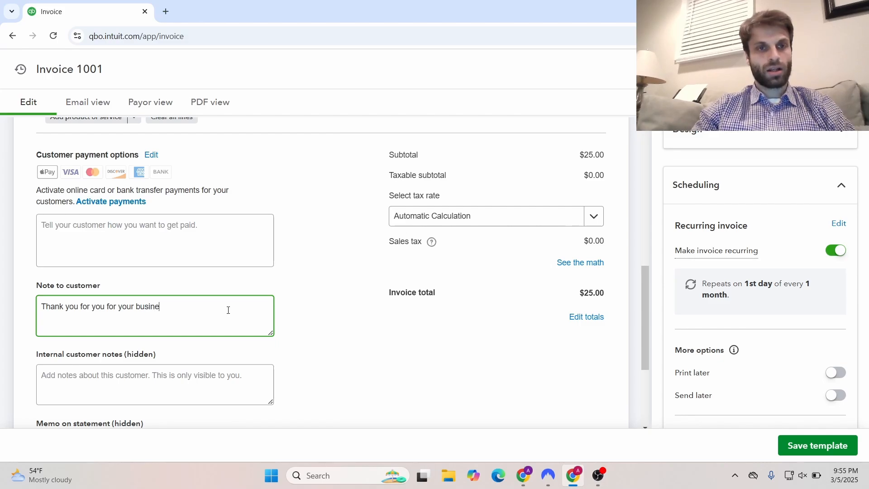
pyautogui.write('ss! Have')
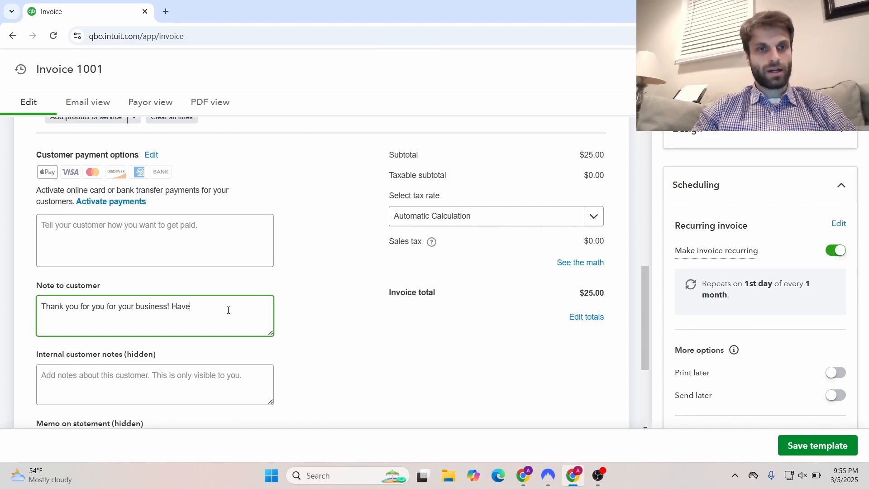
pyautogui.write(' a great da')
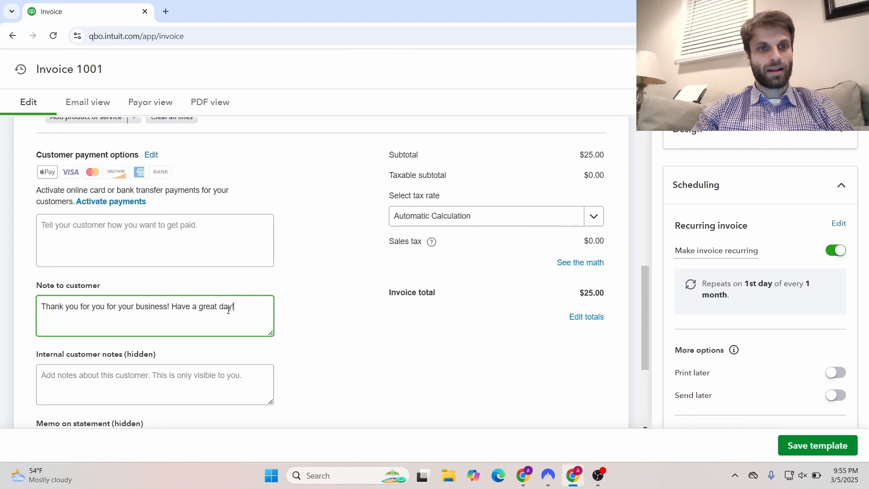
pyautogui.write('y!')
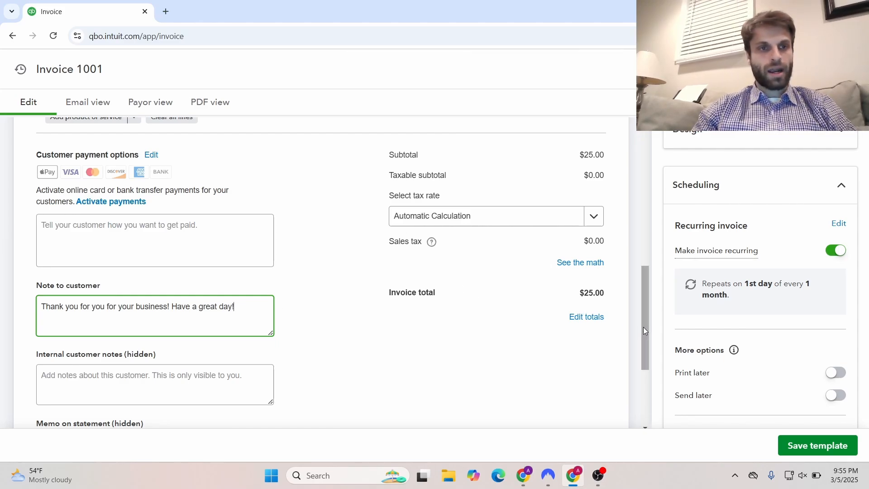
pyautogui.moveTo(643, 327); pyautogui.dragTo(648, 358)
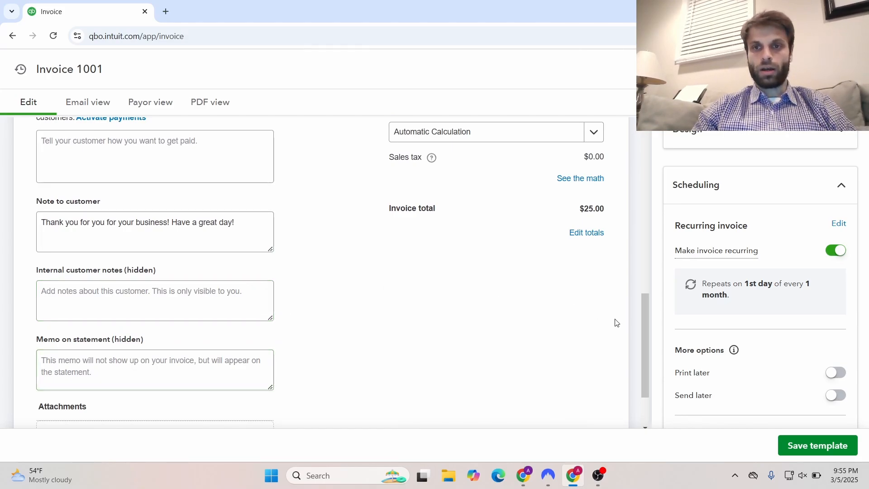
pyautogui.moveTo(640, 328); pyautogui.dragTo(642, 317)
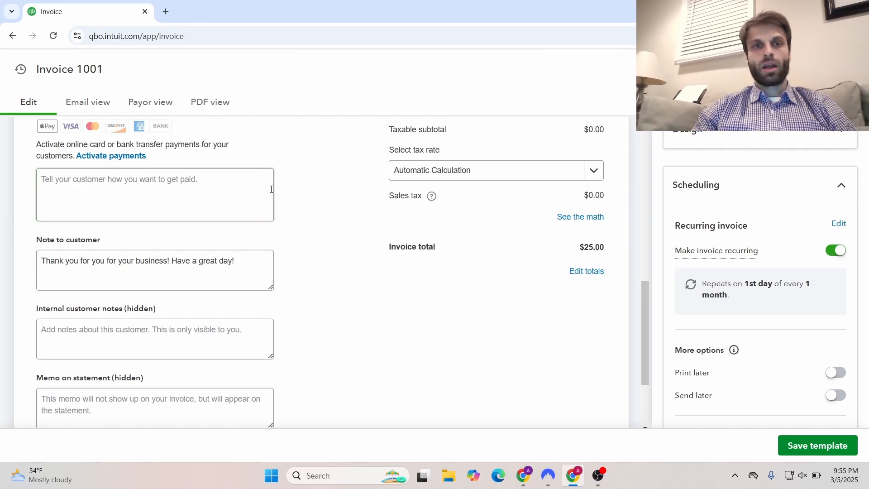
pyautogui.moveTo(644, 347); pyautogui.dragTo(633, 390)
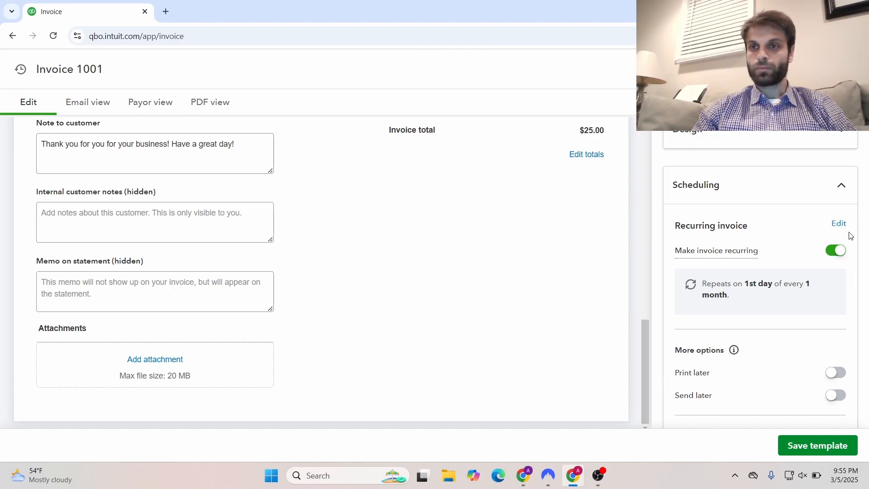
# Reopen the recurring settings and name the template 'Sample Template 1'
pyautogui.click(842, 185)
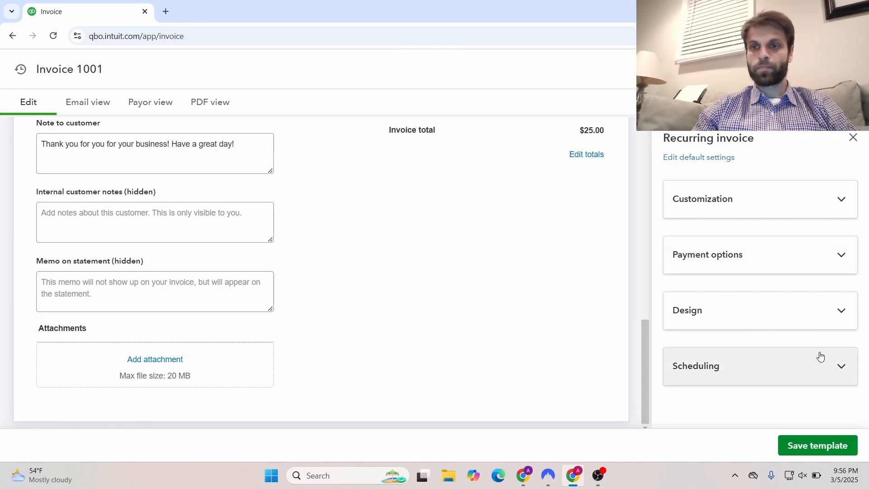
pyautogui.click(820, 447)
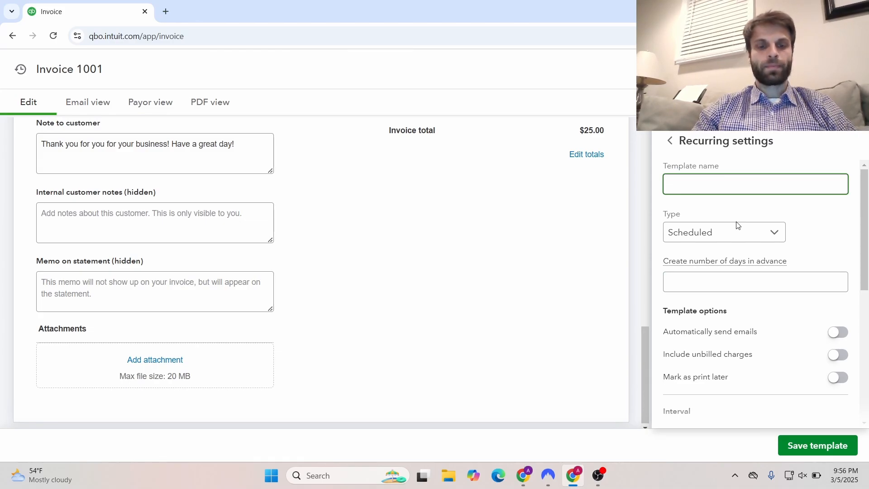
pyautogui.write('Sam')
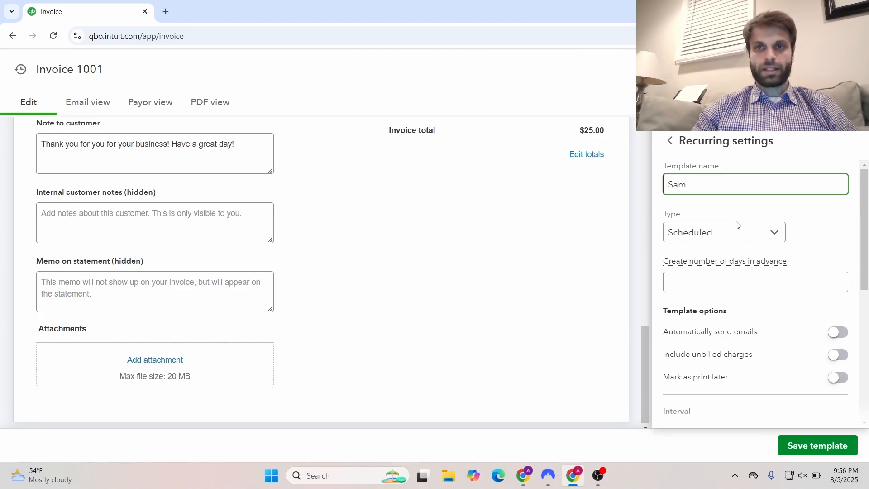
pyautogui.write('ple Template')
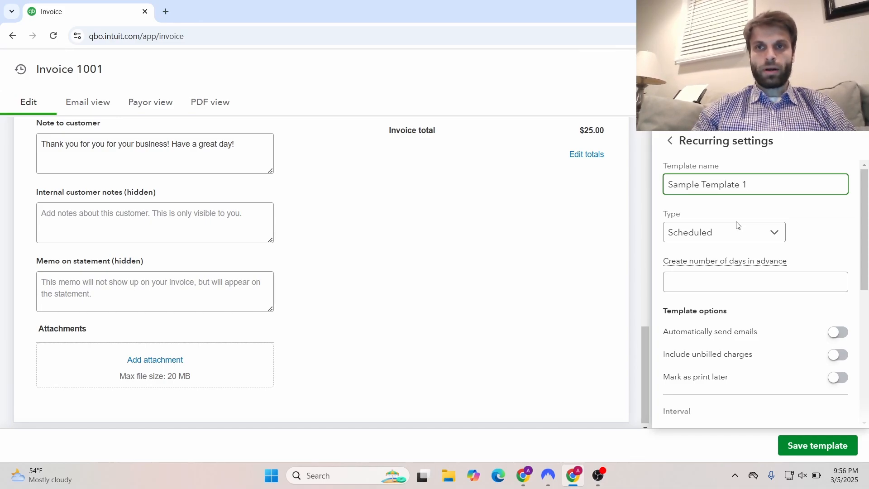
pyautogui.write(' 1')
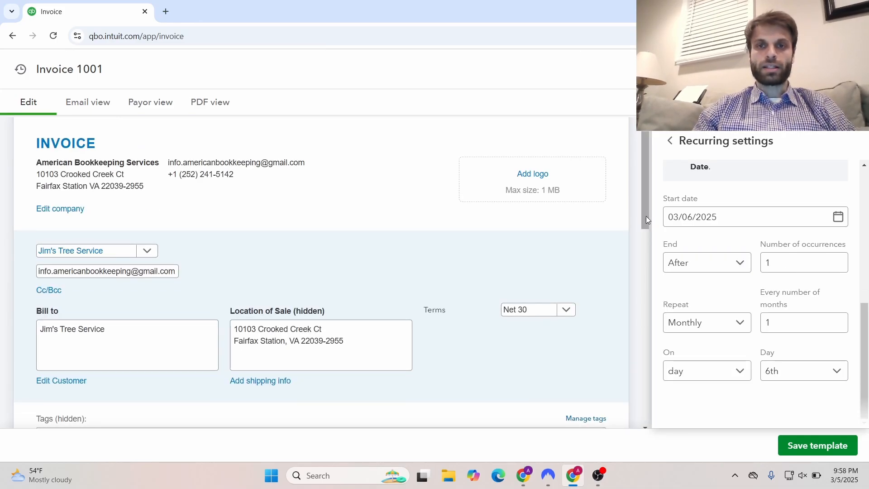
# Set Invoice 1001's payment terms to Due on receipt instead of Net 30
pyautogui.click(561, 313)
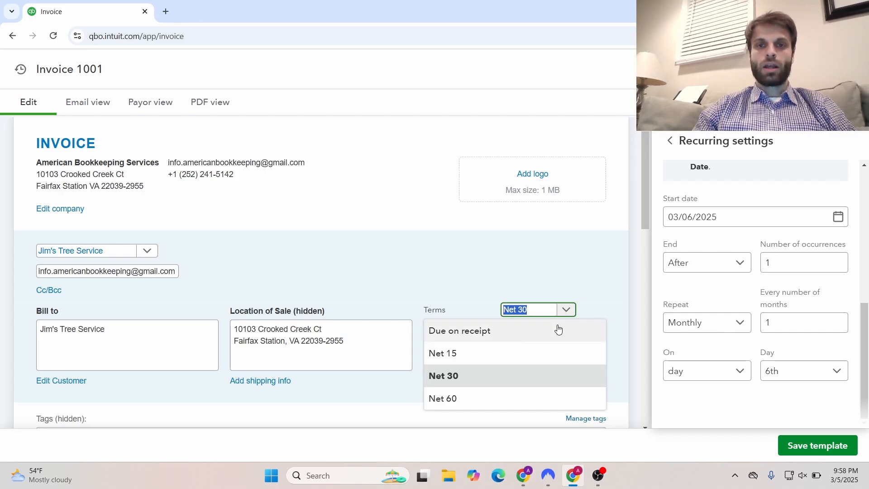
pyautogui.click(555, 331)
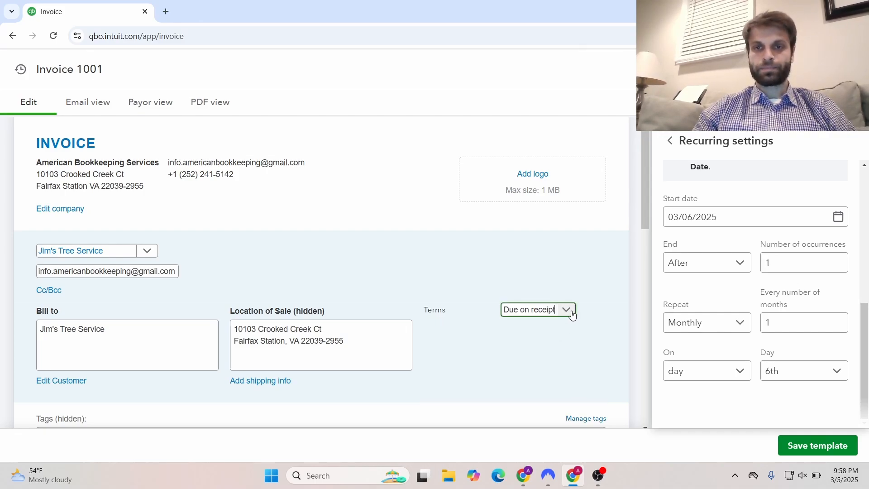
pyautogui.click(567, 312)
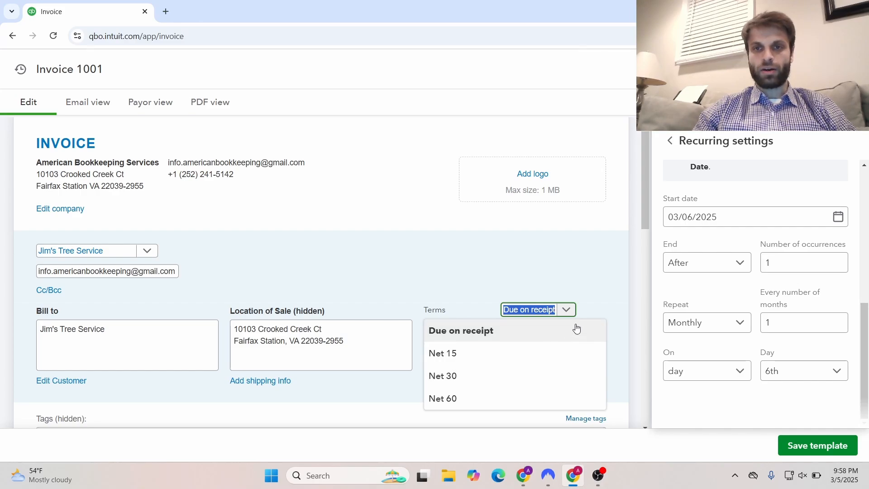
pyautogui.click(610, 299)
pyautogui.moveTo(647, 222); pyautogui.dragTo(664, 409)
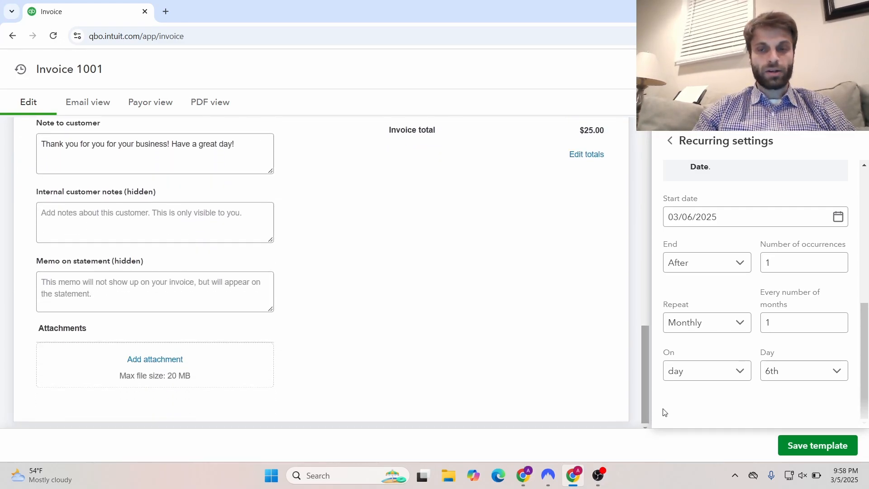
# Save the monthly recurring invoice template and open the gear menu on the Clients page
pyautogui.click(810, 443)
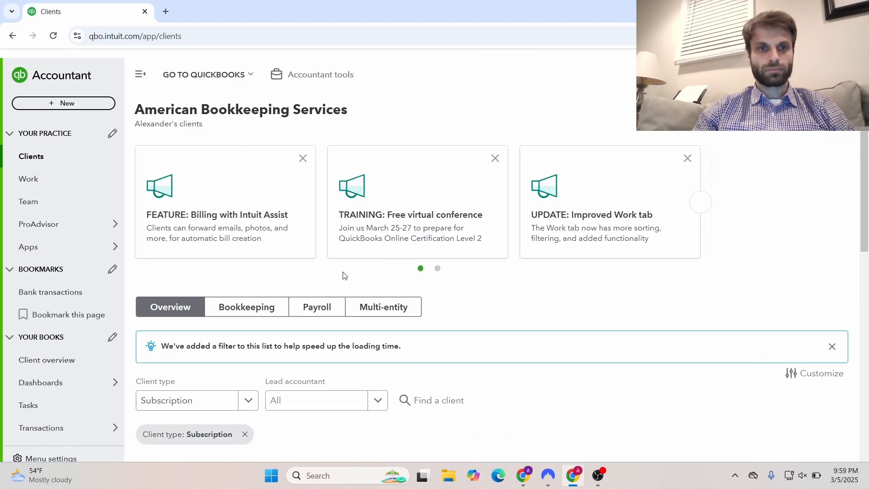
pyautogui.scroll(-1, 867, 285)
pyautogui.scroll(-3, 867, 285)
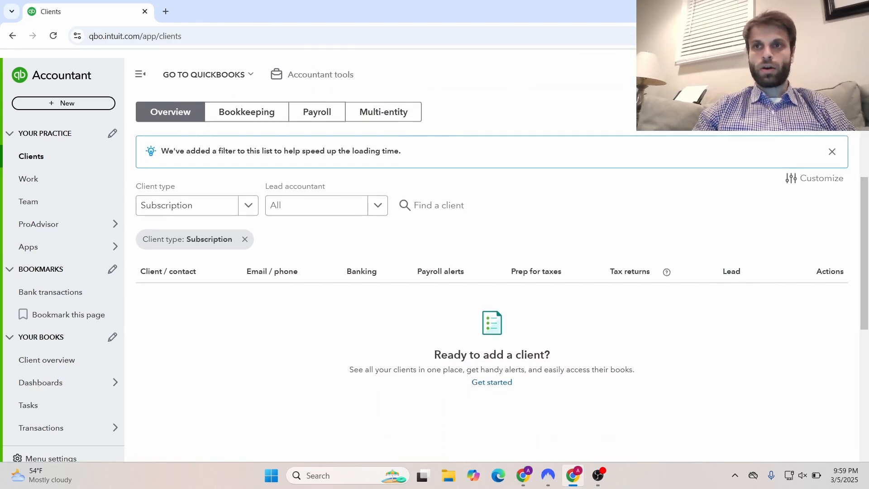
pyautogui.click(815, 74)
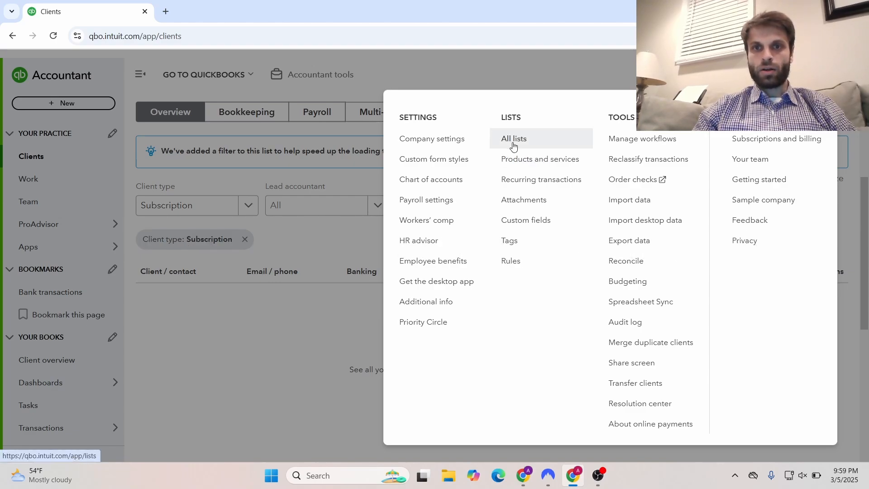
# Open Recurring transactions from the gear menu's Lists section
pyautogui.click(517, 182)
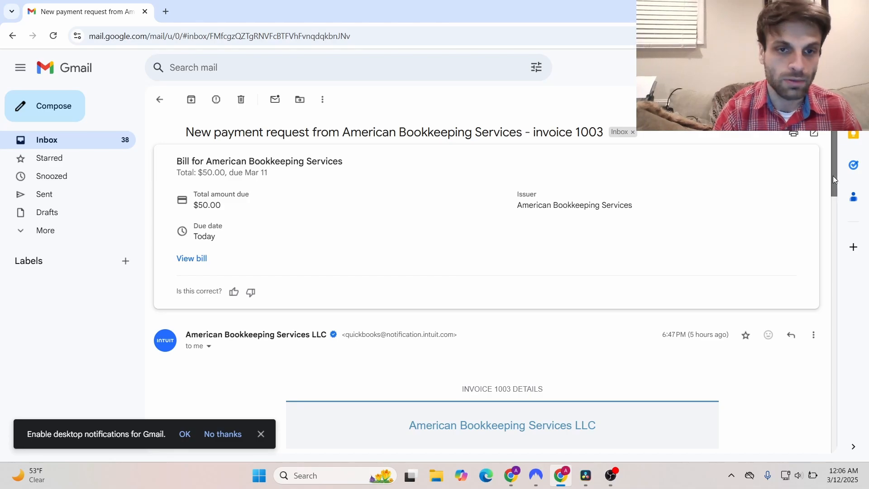
pyautogui.moveTo(833, 176); pyautogui.dragTo(826, 230)
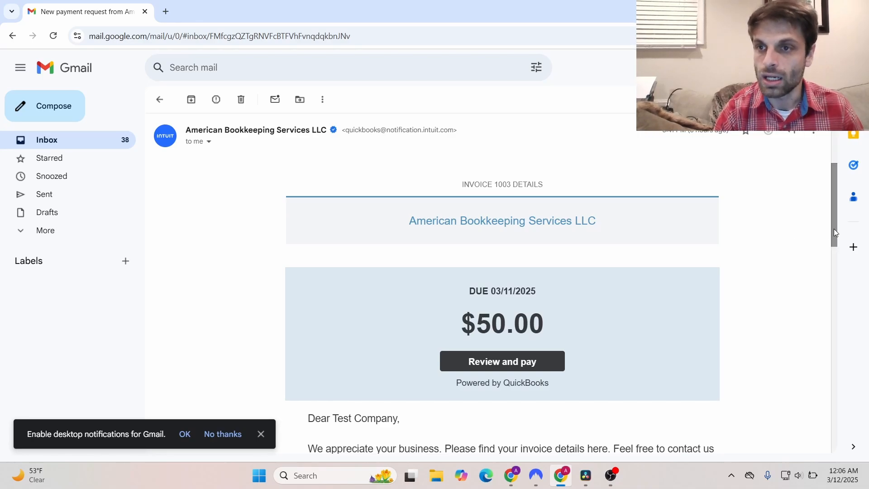
pyautogui.moveTo(835, 232); pyautogui.dragTo(829, 249)
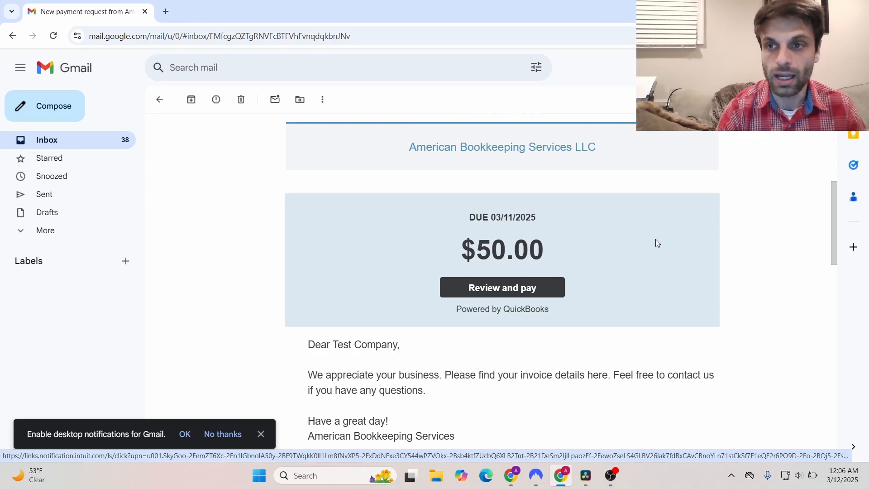
pyautogui.moveTo(833, 244); pyautogui.dragTo(830, 268)
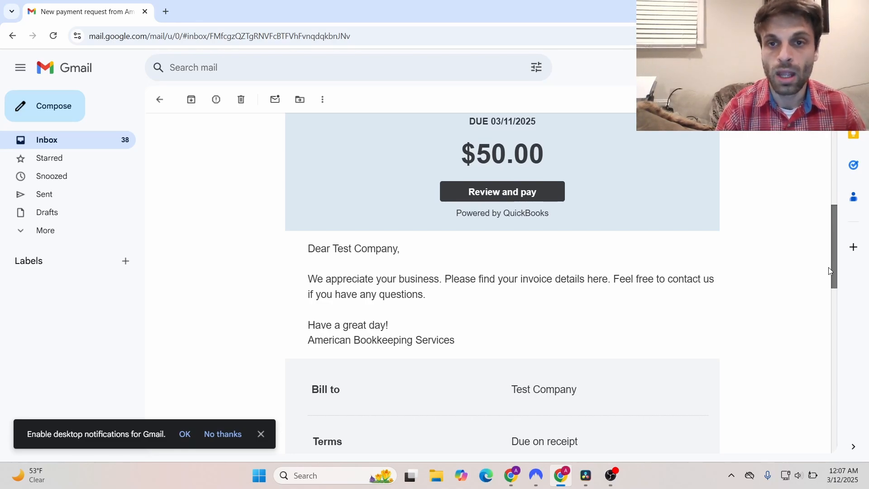
pyautogui.moveTo(829, 270); pyautogui.dragTo(817, 299)
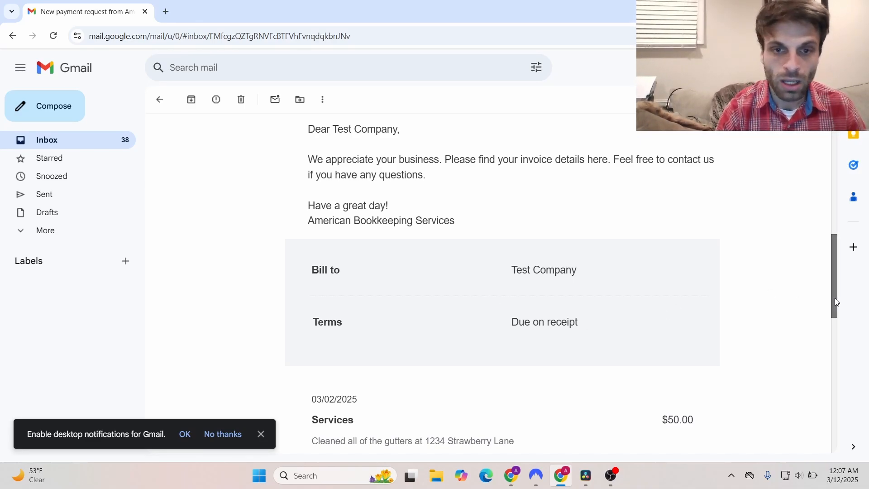
pyautogui.moveTo(835, 298); pyautogui.dragTo(827, 359)
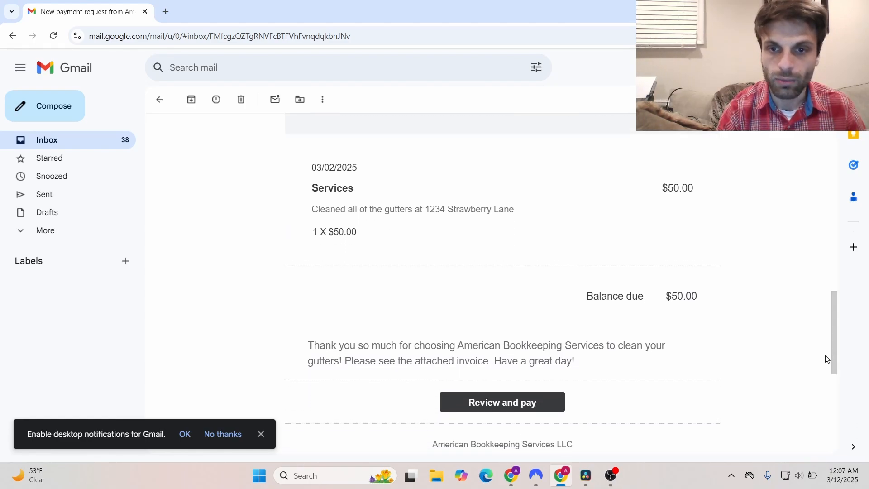
# Open the $50.00 payment page for invoice 1003, view the credit and bank forms, then return to debit card
pyautogui.click(483, 404)
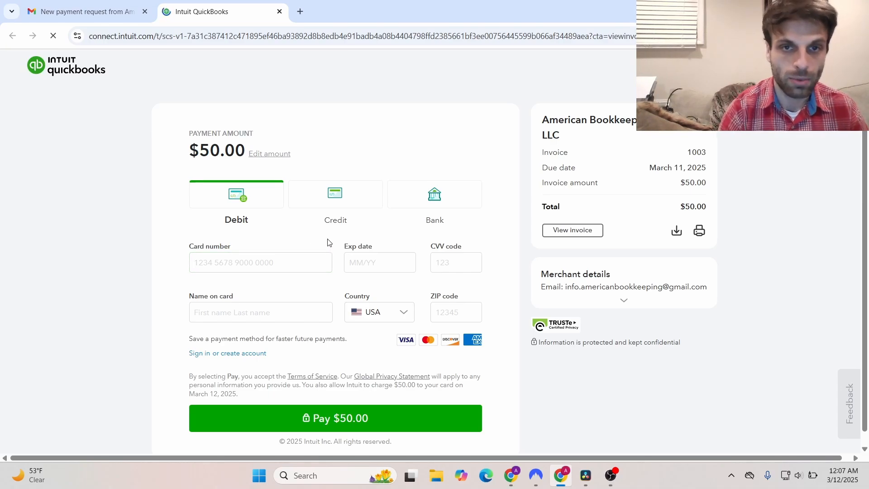
pyautogui.click(345, 201)
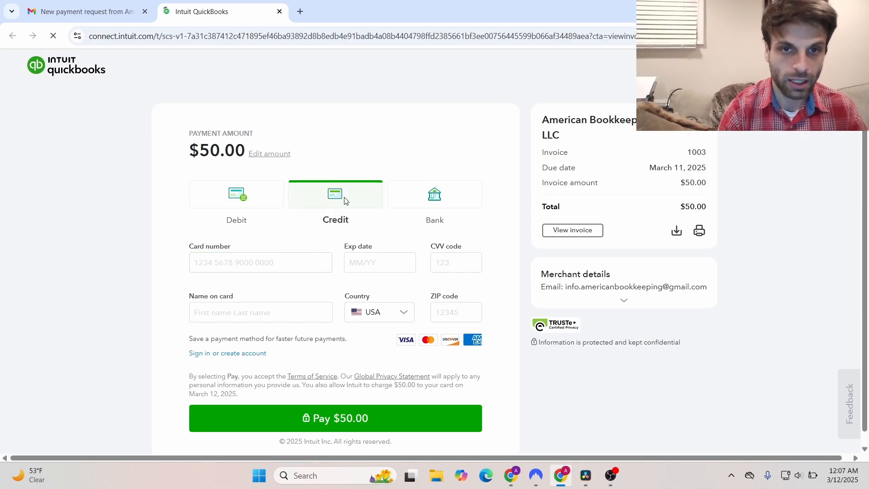
pyautogui.click(426, 197)
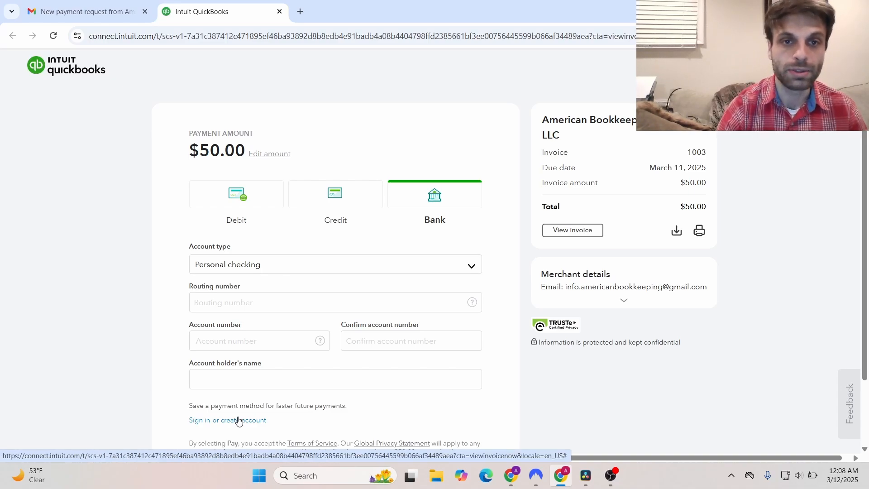
pyautogui.click(236, 200)
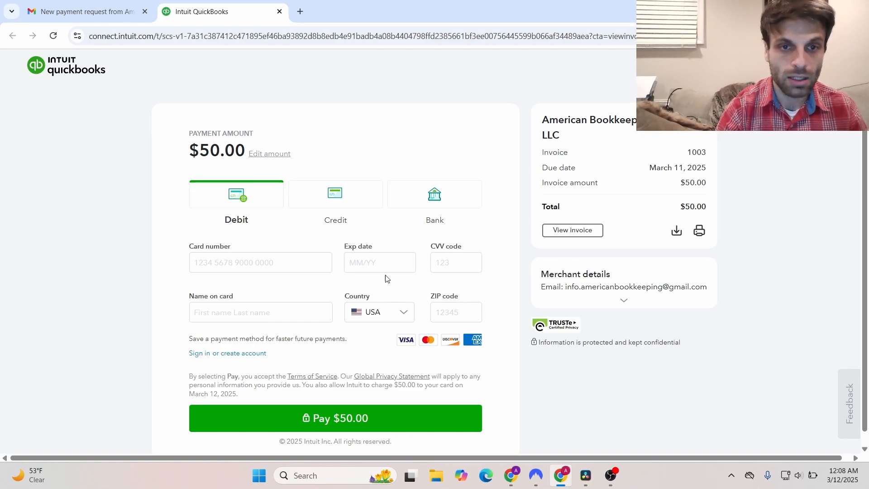
# Open invoice 1003 as a PDF showing the $50.00 gutter-cleaning charge to Test Company
pyautogui.click(557, 231)
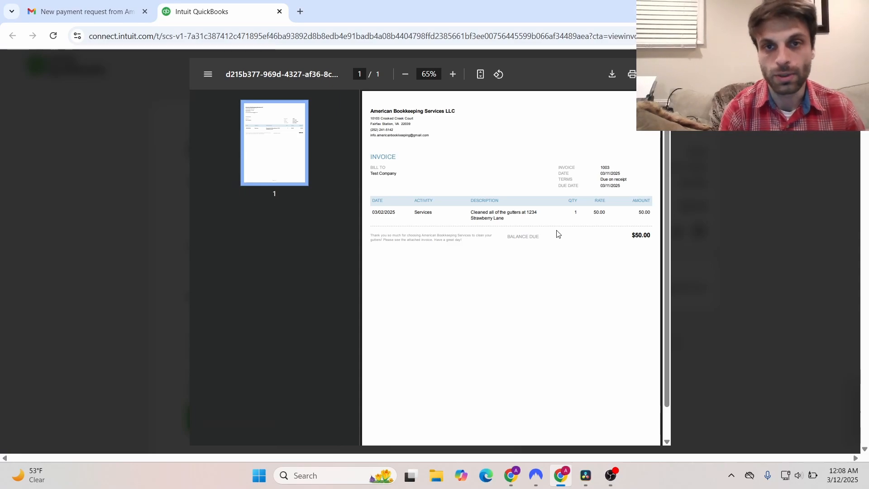